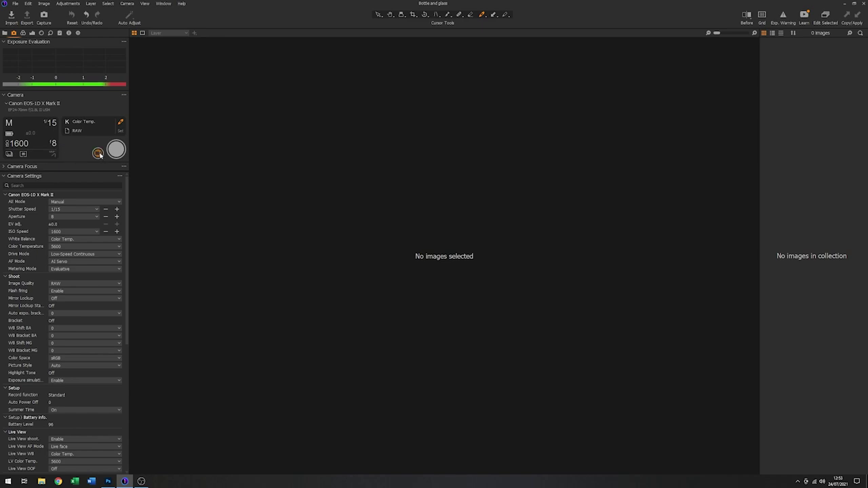
- Open the tethered camera's Live View feed to frame the bottle and glass
{"action": "left_click", "coordinate": [98, 154]}
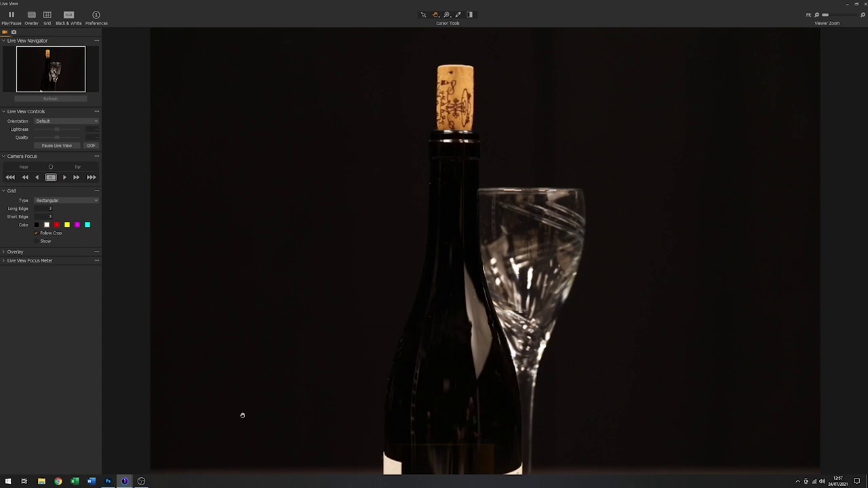
- Back in the main session, set the tethered camera's aperture to f/16 and ISO to 3200
{"action": "mouse_move", "coordinate": [125, 479]}
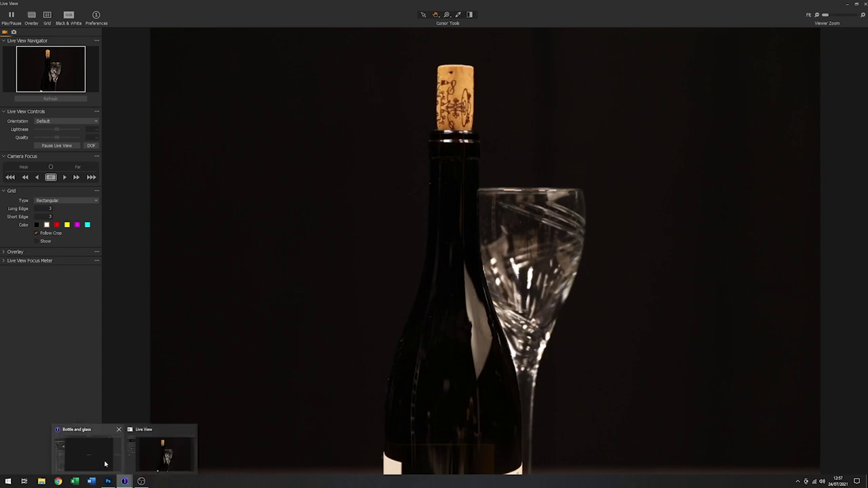
{"action": "left_click", "coordinate": [104, 463]}
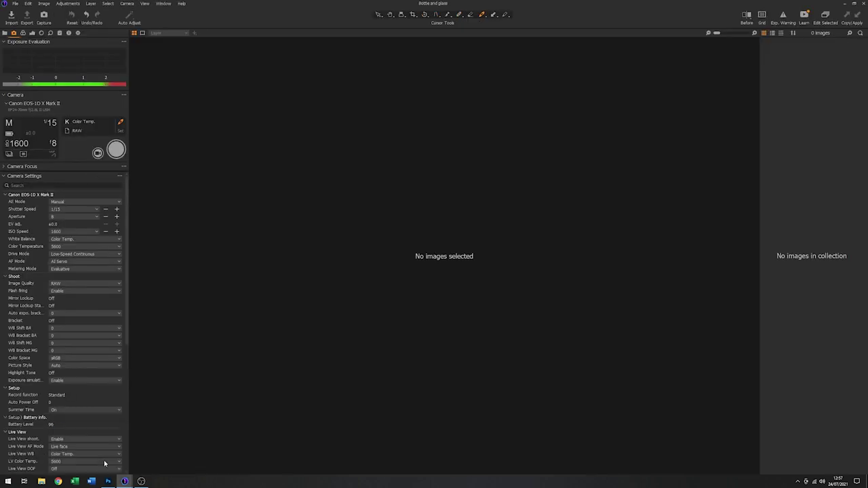
{"action": "left_click", "coordinate": [54, 145]}
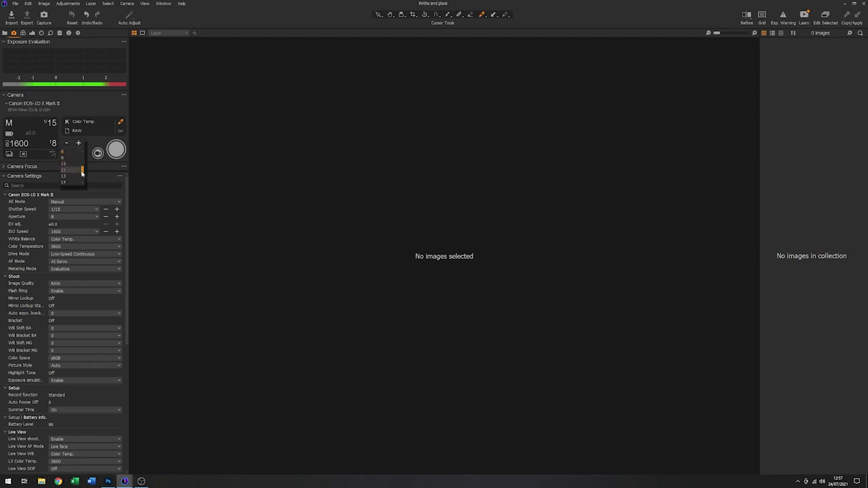
{"action": "scroll", "coordinate": [71, 181], "scroll_direction": "down", "scroll_amount": 1}
{"action": "left_click", "coordinate": [67, 183]}
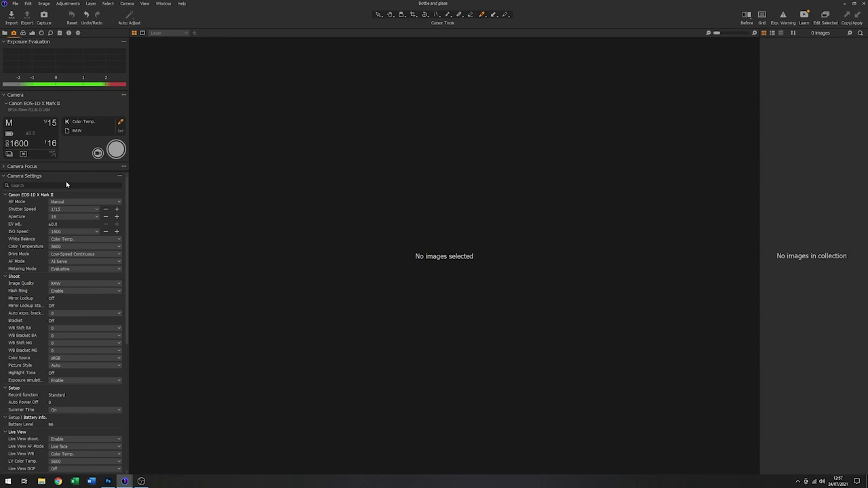
{"action": "left_click", "coordinate": [21, 147]}
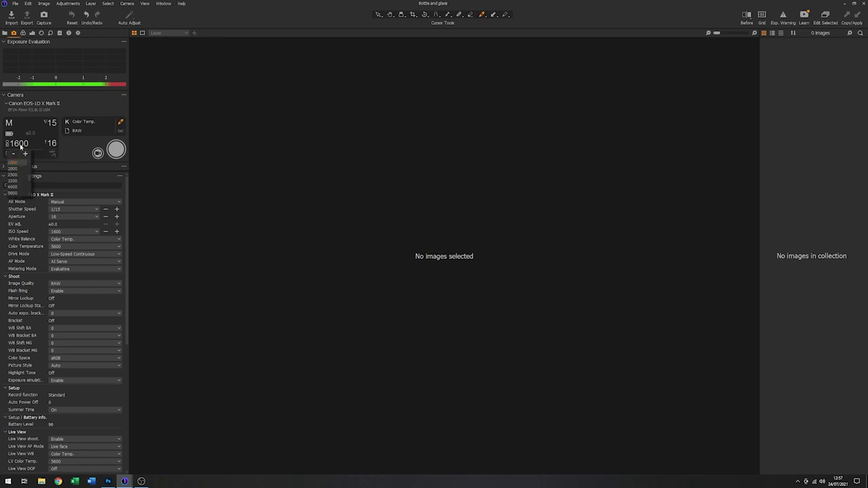
{"action": "left_click", "coordinate": [15, 181]}
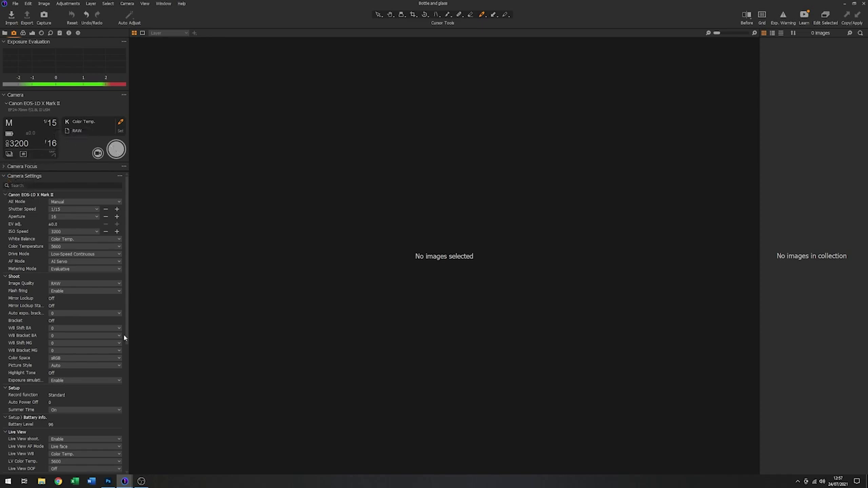
{"action": "mouse_move", "coordinate": [125, 479]}
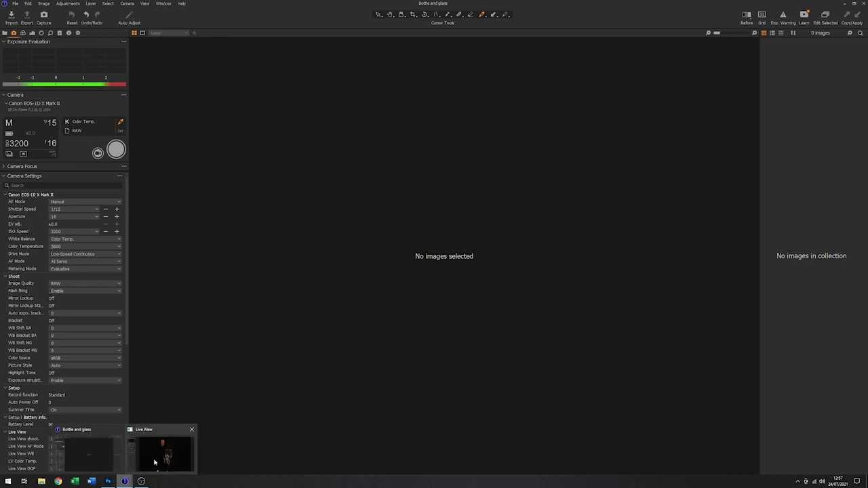
{"action": "left_click", "coordinate": [154, 461]}
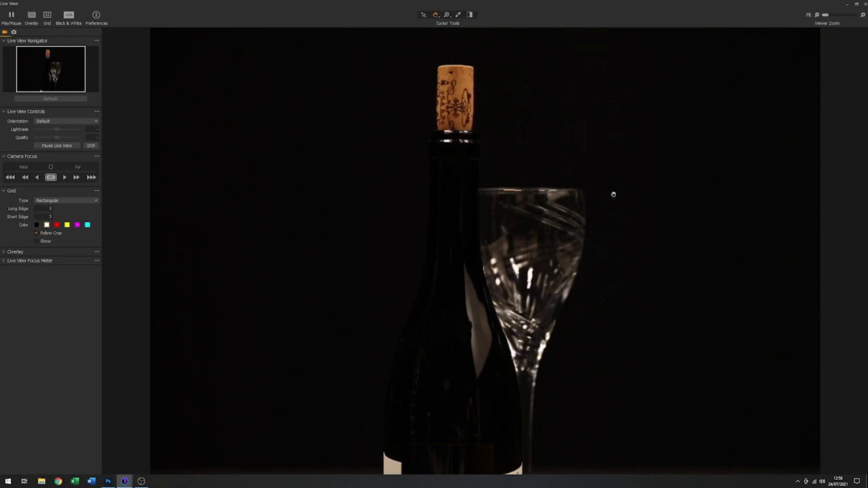
- Close the Live View window, then choose ISO 100 and a 1/250 shutter speed
{"action": "left_click", "coordinate": [865, 4]}
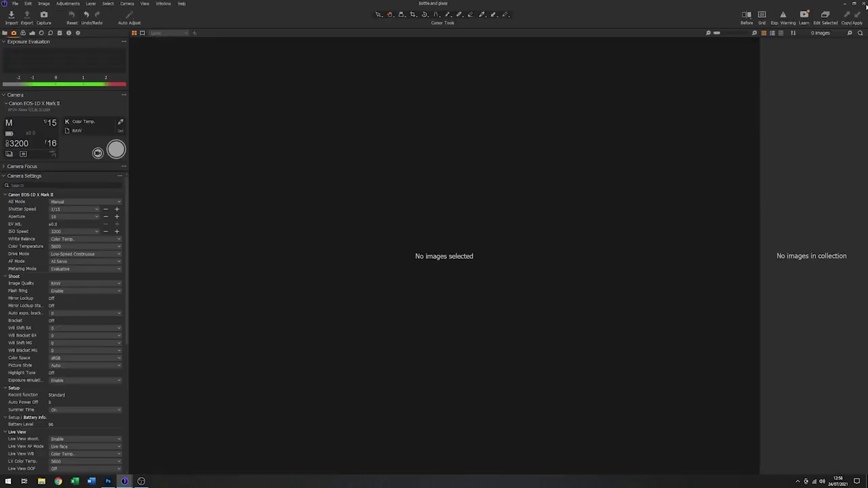
{"action": "left_click", "coordinate": [19, 150]}
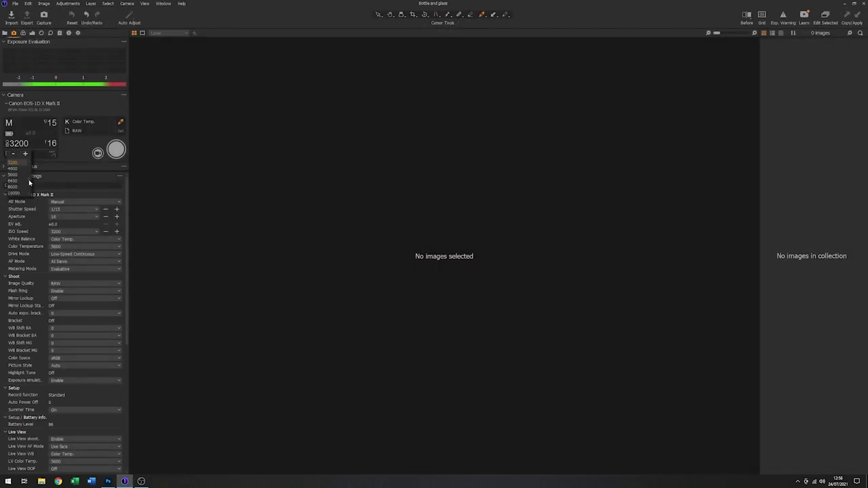
{"action": "scroll", "coordinate": [29, 167], "scroll_direction": "up", "scroll_amount": 5}
{"action": "left_click", "coordinate": [13, 169]}
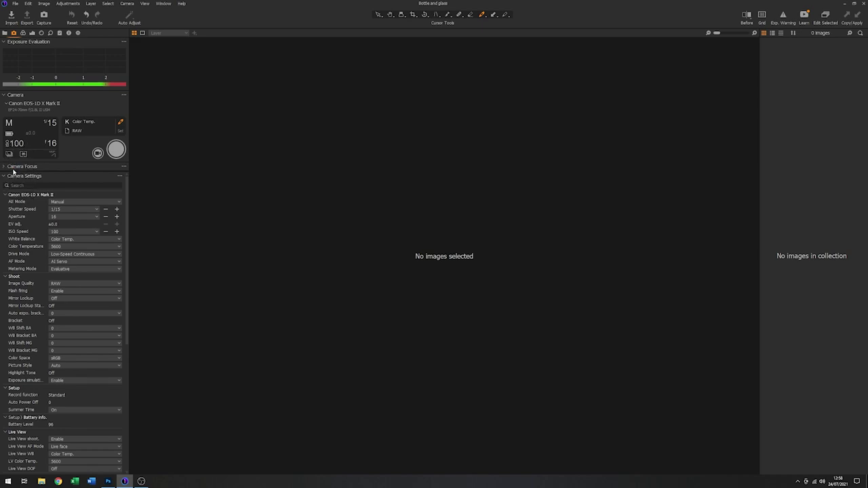
{"action": "left_click", "coordinate": [55, 124]}
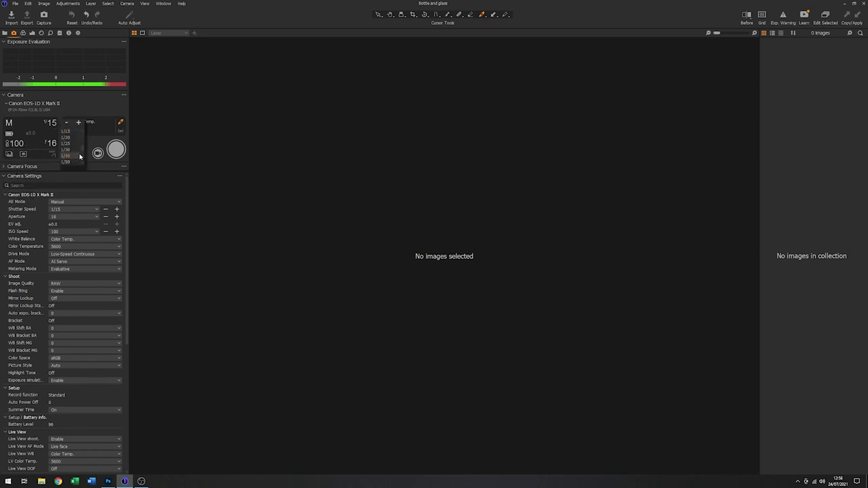
{"action": "left_click_drag", "start_coordinate": [83, 151], "coordinate": [83, 155]}
{"action": "left_click", "coordinate": [73, 157]}
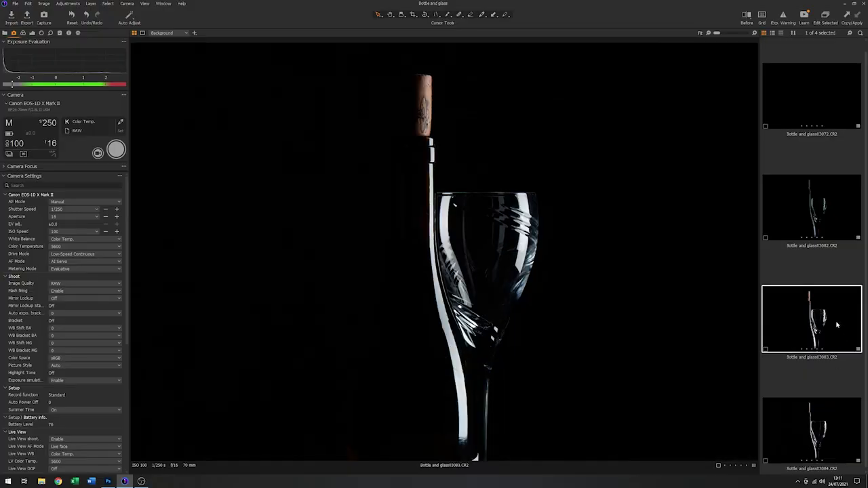
- Display the Bottle and glass03084 capture in the viewer
{"action": "left_click", "coordinate": [820, 441]}
{"action": "left_click", "coordinate": [822, 441]}
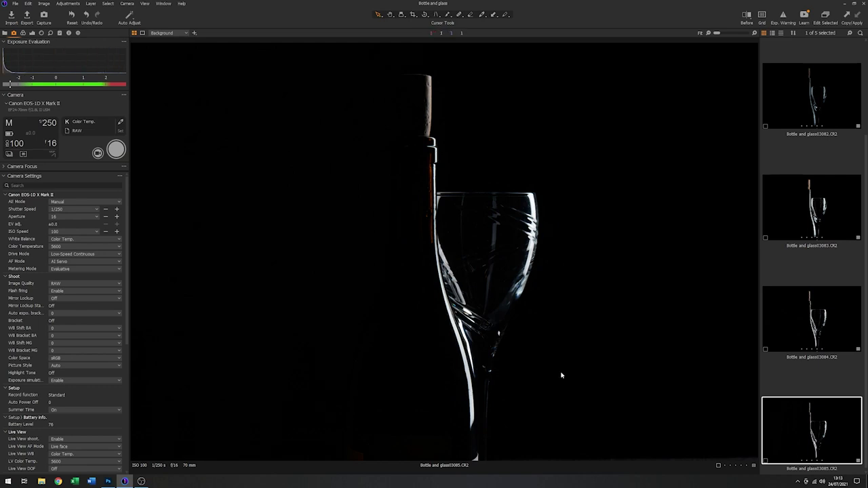
- Flip back to shot 03084, then return to the new shot 03085
{"action": "left_click", "coordinate": [812, 319]}
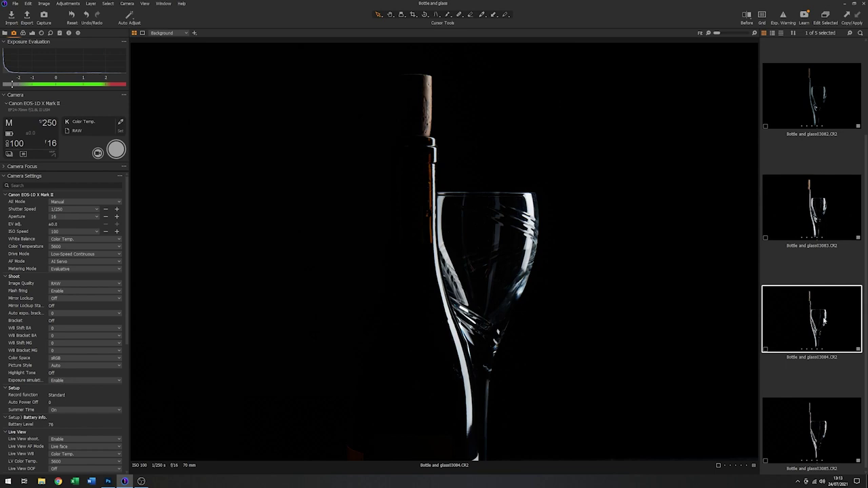
{"action": "left_click", "coordinate": [830, 424]}
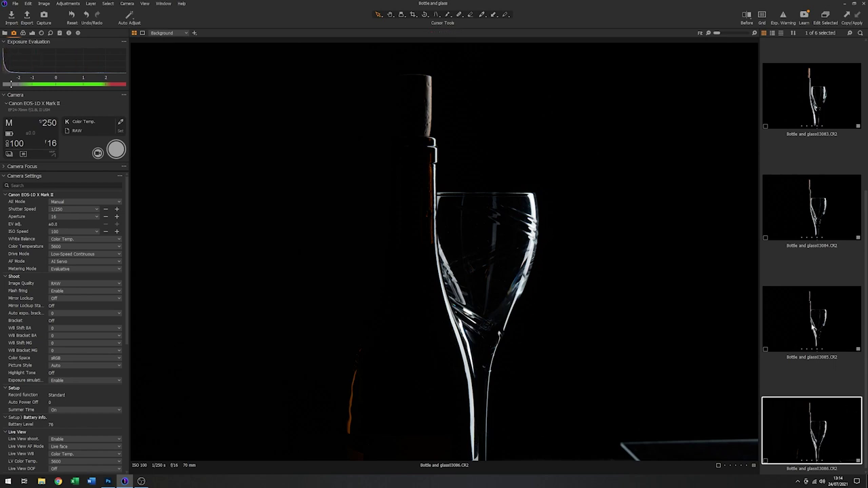
- View the earlier shot 03085, then return to the newest capture 03086
{"action": "left_click", "coordinate": [814, 328]}
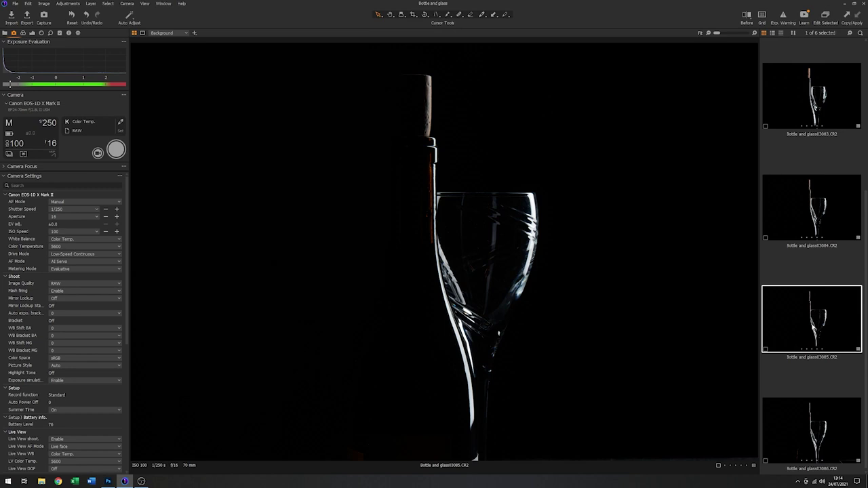
{"action": "left_click", "coordinate": [825, 441]}
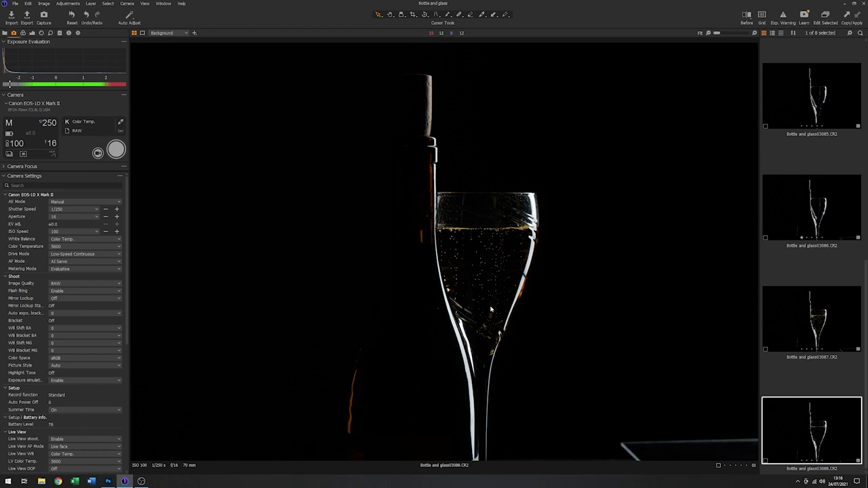
- View the champagne shot 03087, then return to the latest shot 03088
{"action": "left_click", "coordinate": [816, 329]}
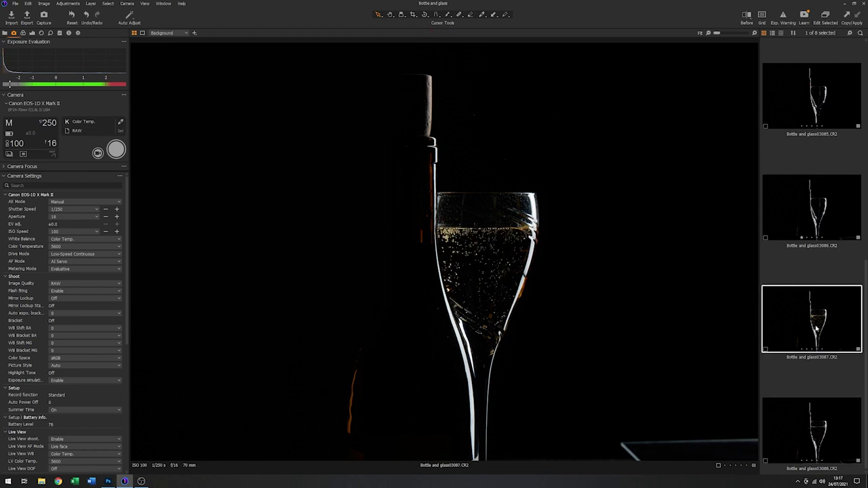
{"action": "left_click", "coordinate": [824, 430]}
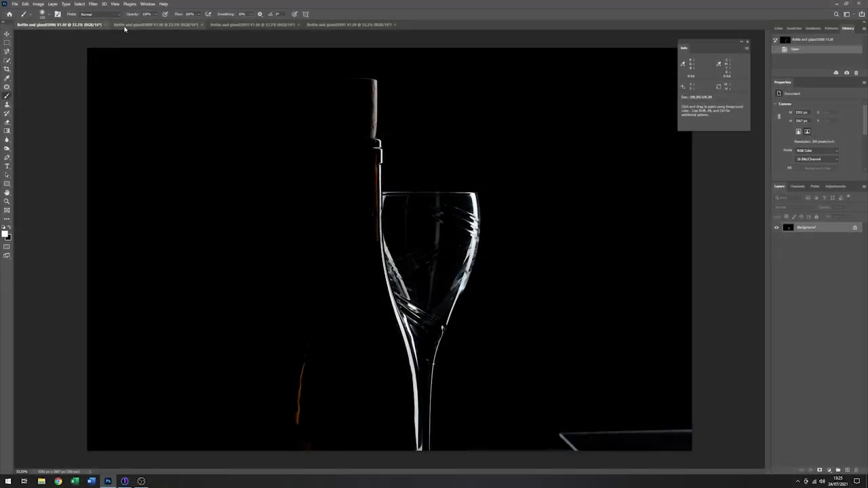
- Compare the empty-glass 03086 tab with the three champagne tabs, ending on 03086 with the File menu open
{"action": "left_click", "coordinate": [125, 27]}
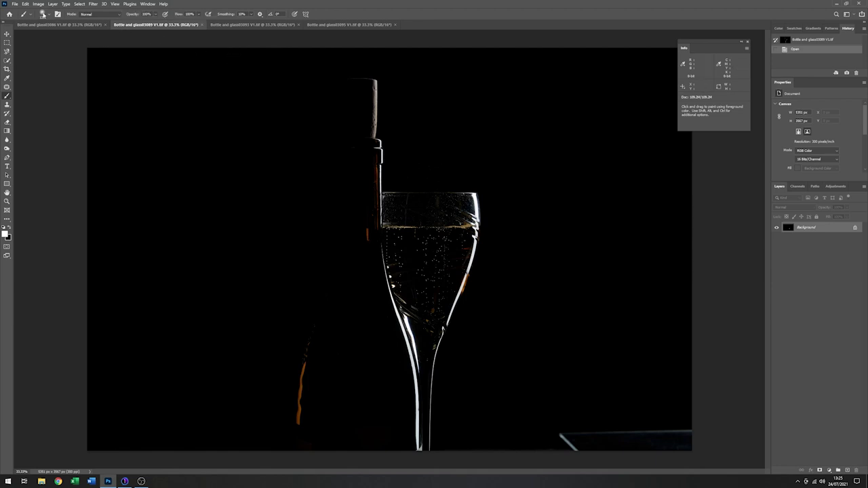
{"action": "left_click", "coordinate": [67, 26]}
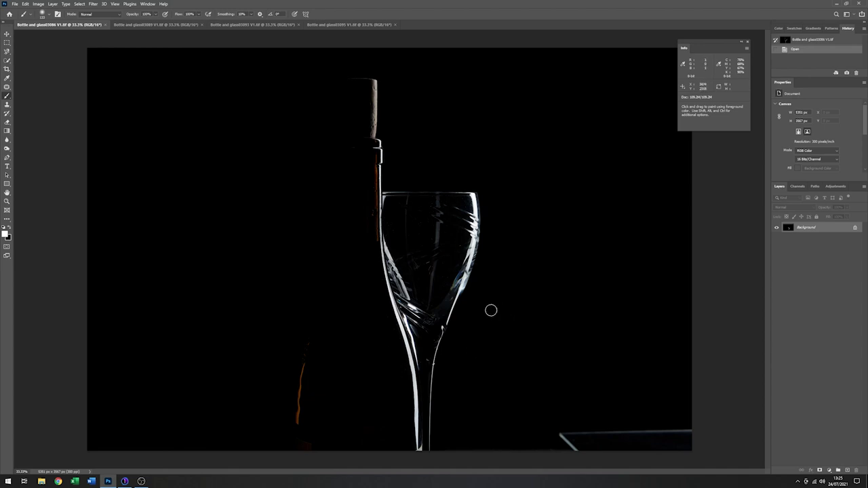
{"action": "left_click", "coordinate": [158, 25]}
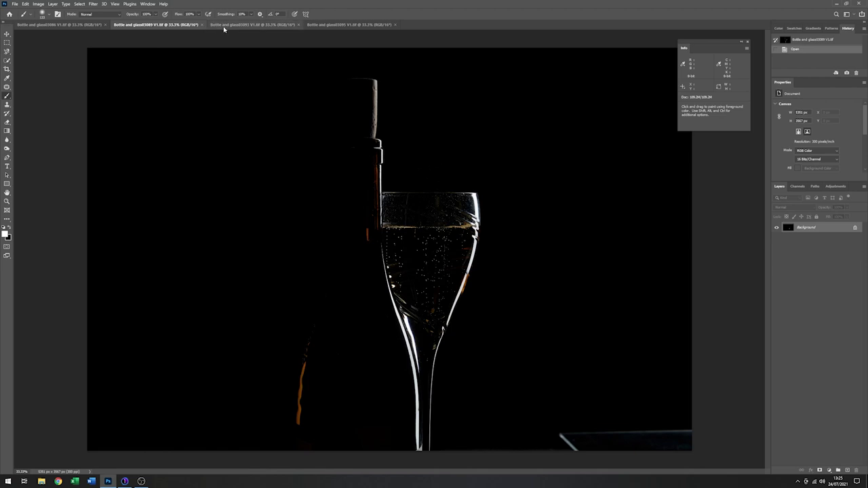
{"action": "left_click", "coordinate": [226, 25]}
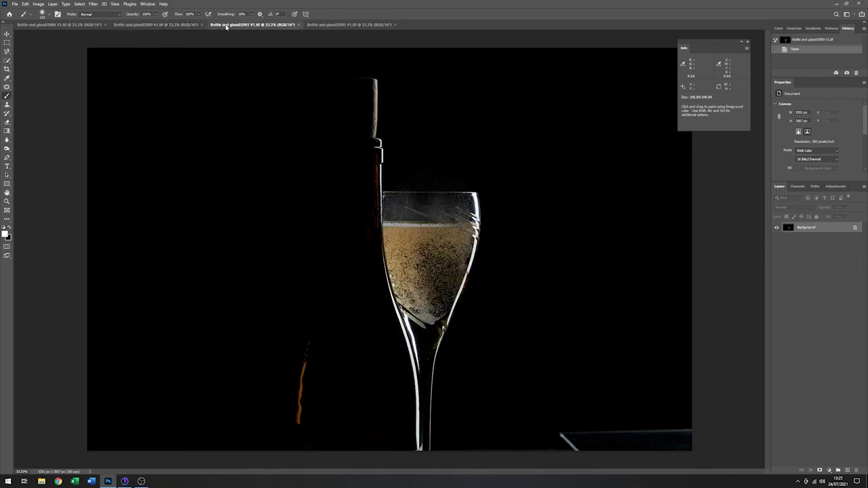
{"action": "left_click", "coordinate": [320, 26]}
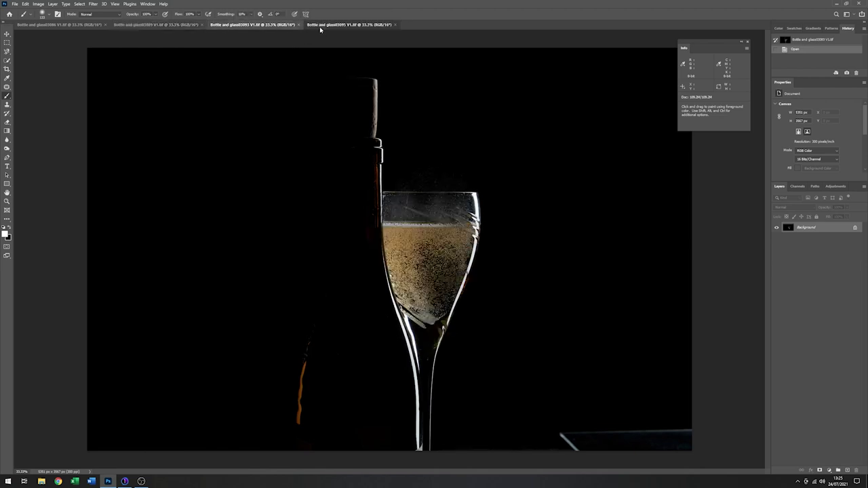
{"action": "left_click", "coordinate": [271, 25]}
{"action": "left_click", "coordinate": [60, 25]}
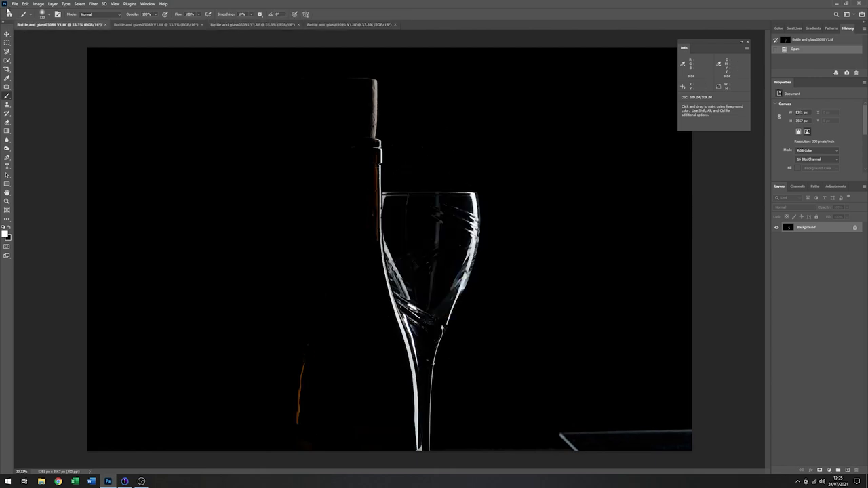
{"action": "left_click", "coordinate": [14, 4]}
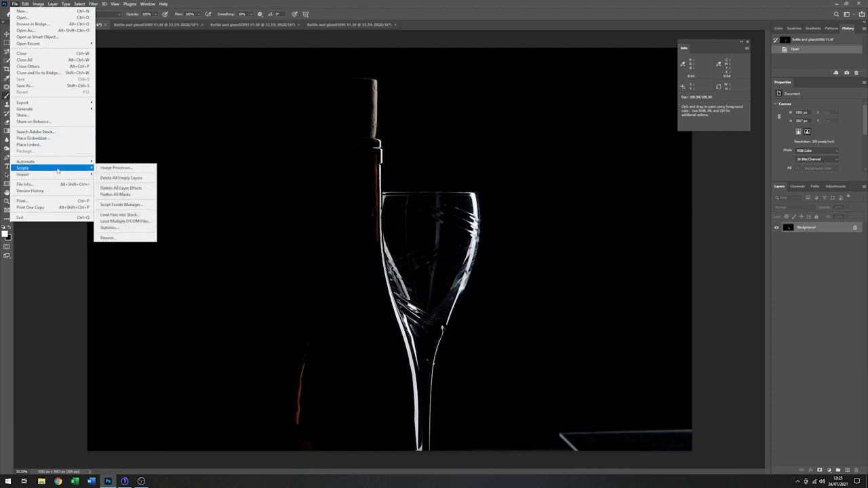
- Use Load Files into Stack with all four open files to build the layered Untitled-1 document
{"action": "mouse_move", "coordinate": [96, 171]}
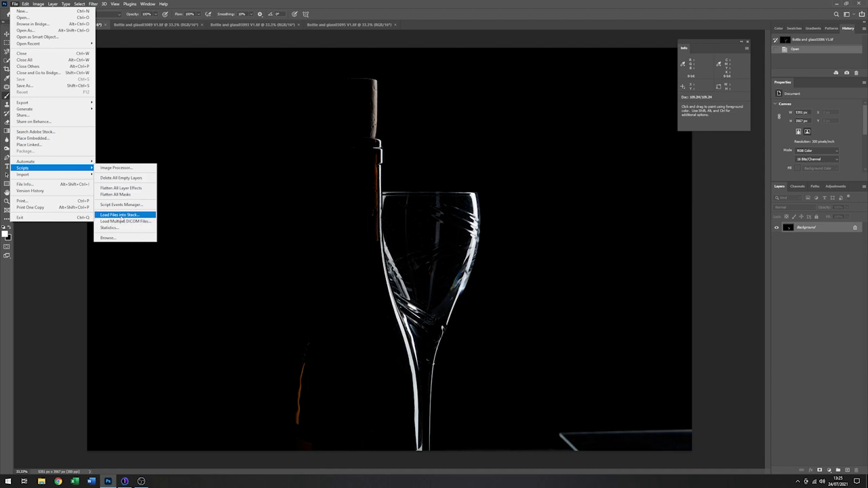
{"action": "left_click", "coordinate": [120, 216]}
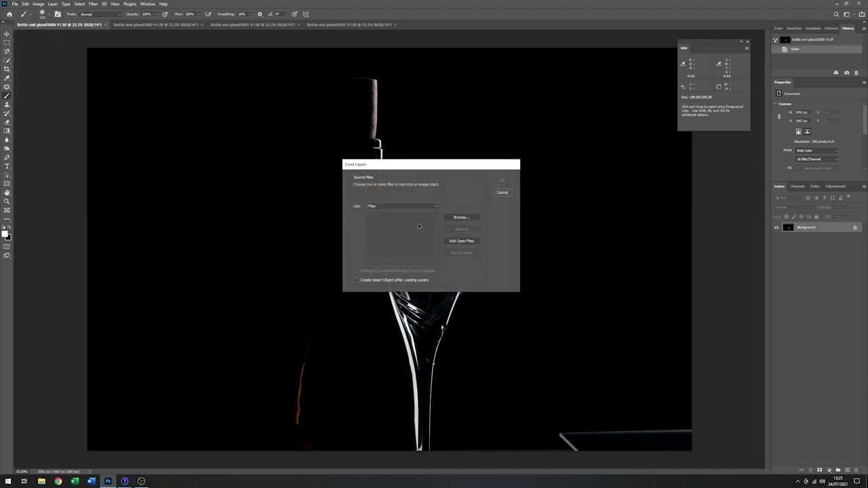
{"action": "left_click", "coordinate": [468, 242]}
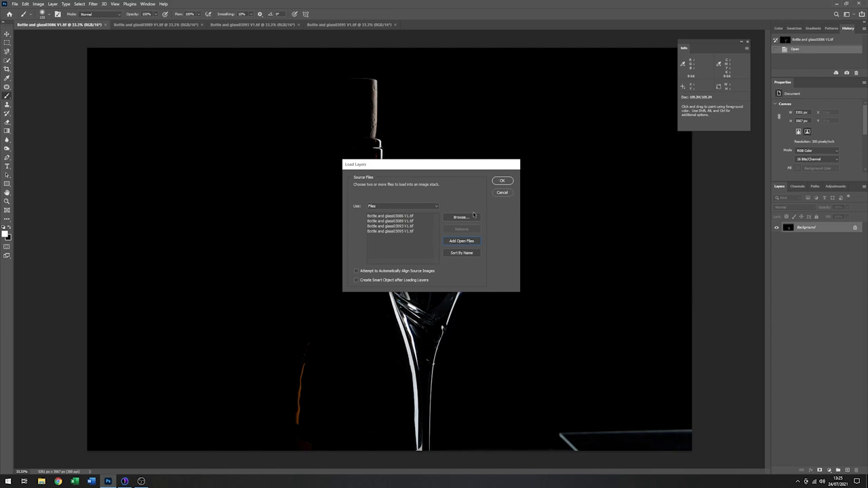
{"action": "left_click", "coordinate": [502, 180]}
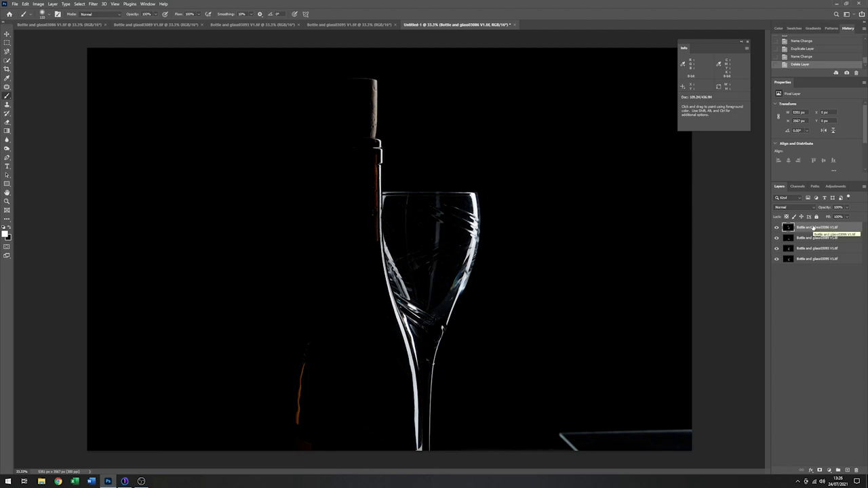
- Move the 03086 empty-glass layer to the bottom, reorder the top layer, and hide the top three layers
{"action": "left_click_drag", "start_coordinate": [813, 228], "coordinate": [806, 275]}
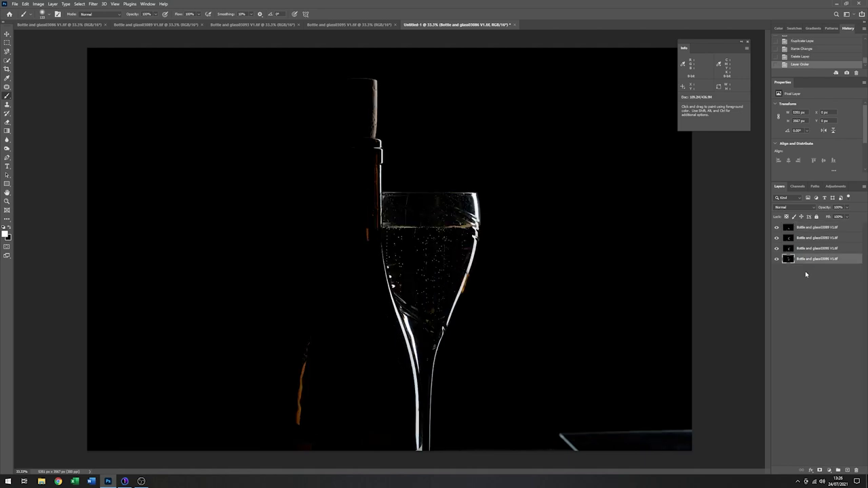
{"action": "left_click_drag", "start_coordinate": [814, 228], "coordinate": [809, 254]}
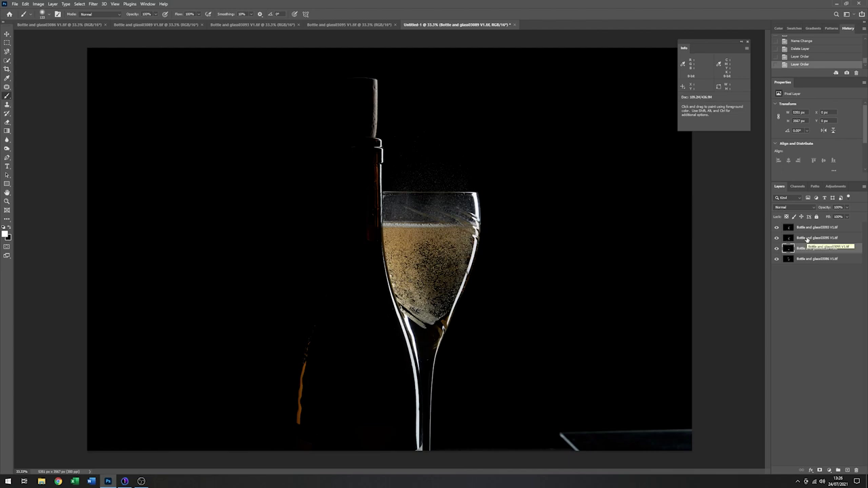
{"action": "left_click", "coordinate": [777, 228]}
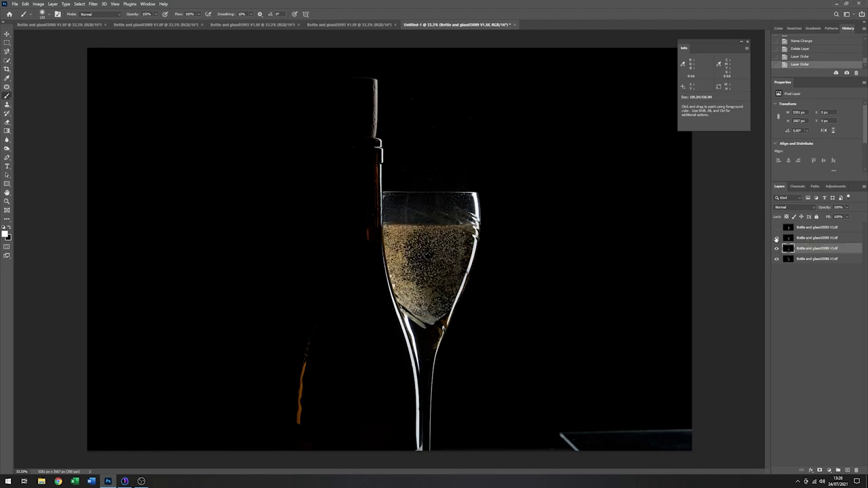
{"action": "left_click", "coordinate": [777, 239]}
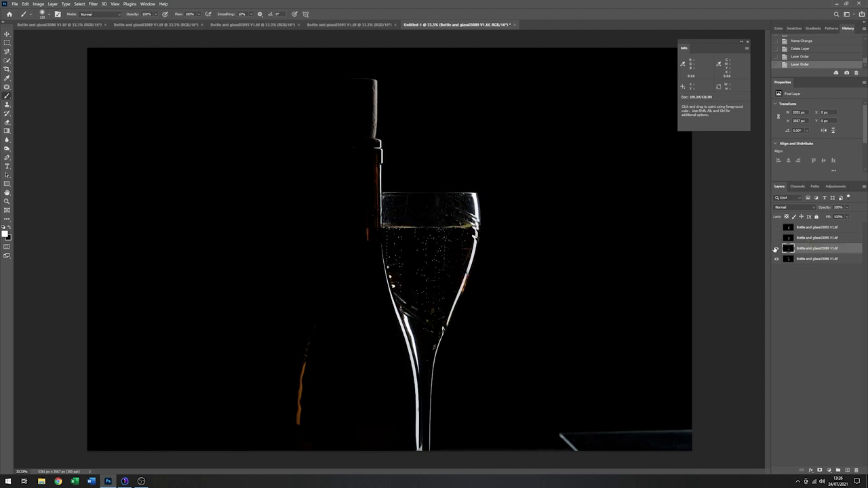
{"action": "left_click", "coordinate": [775, 248]}
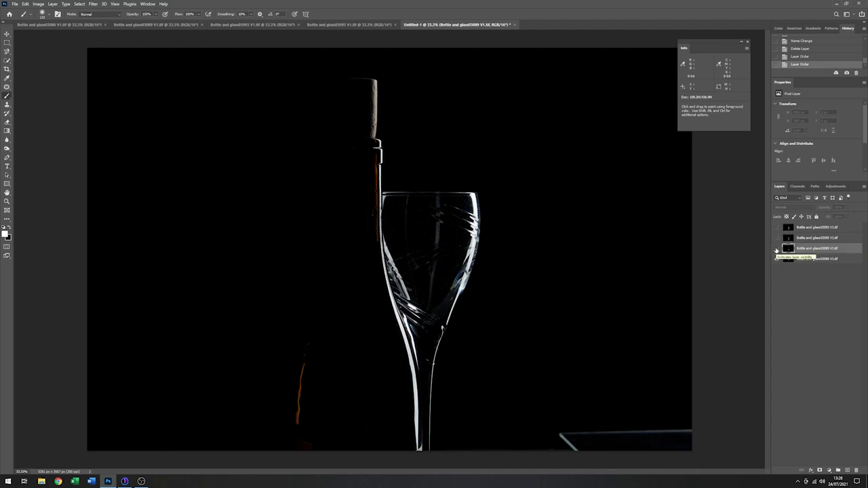
- Show the third glass layer again and lower its opacity to 40%
{"action": "left_click", "coordinate": [777, 249]}
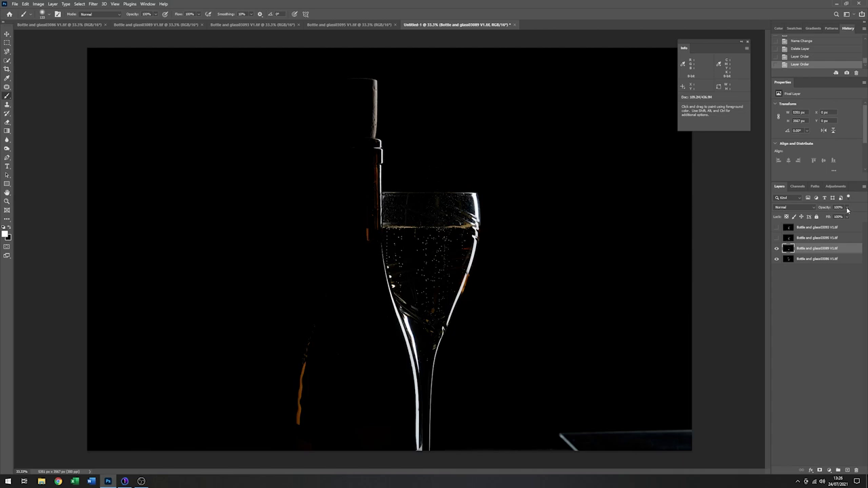
{"action": "left_click", "coordinate": [847, 208]}
{"action": "left_click_drag", "start_coordinate": [847, 217], "coordinate": [832, 216]}
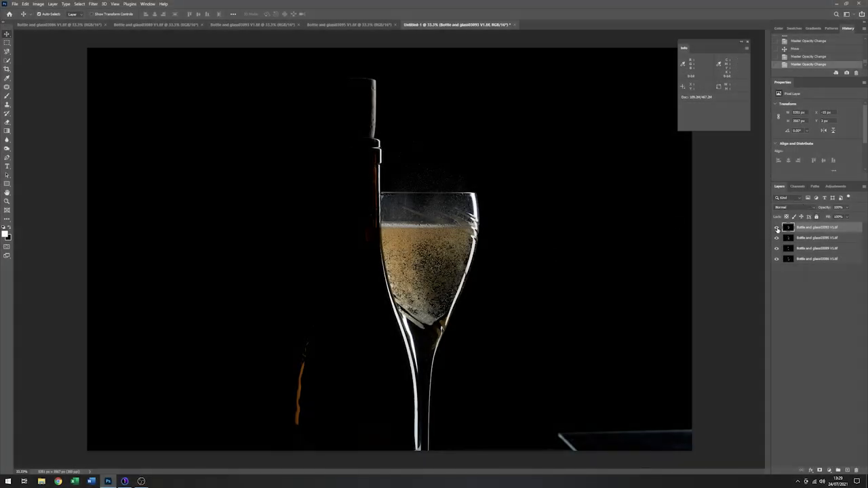
- Hide the top two glass layers, briefly toggling the bubbly layer to compare it with the bottom one
{"action": "left_click", "coordinate": [777, 229]}
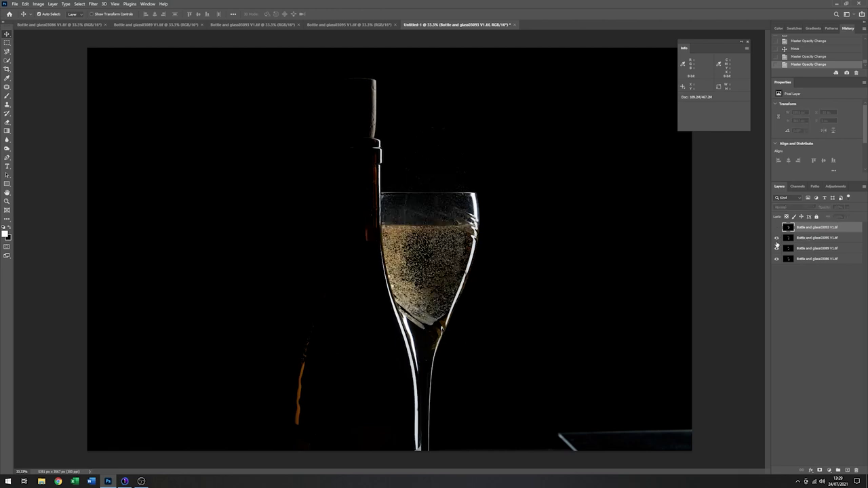
{"action": "left_click", "coordinate": [778, 238]}
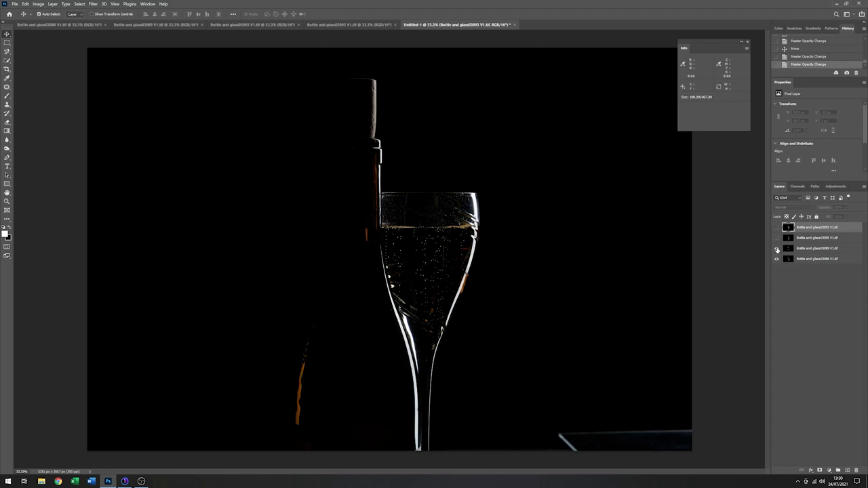
{"action": "left_click", "coordinate": [777, 249]}
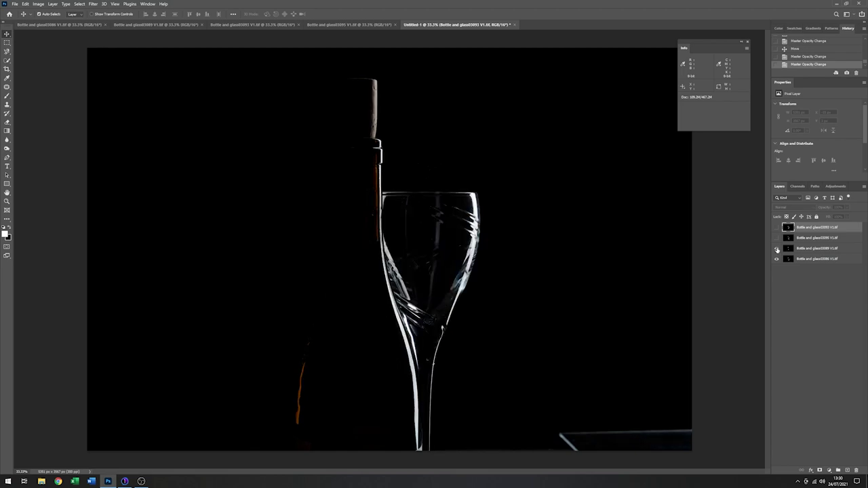
{"action": "left_click", "coordinate": [778, 249]}
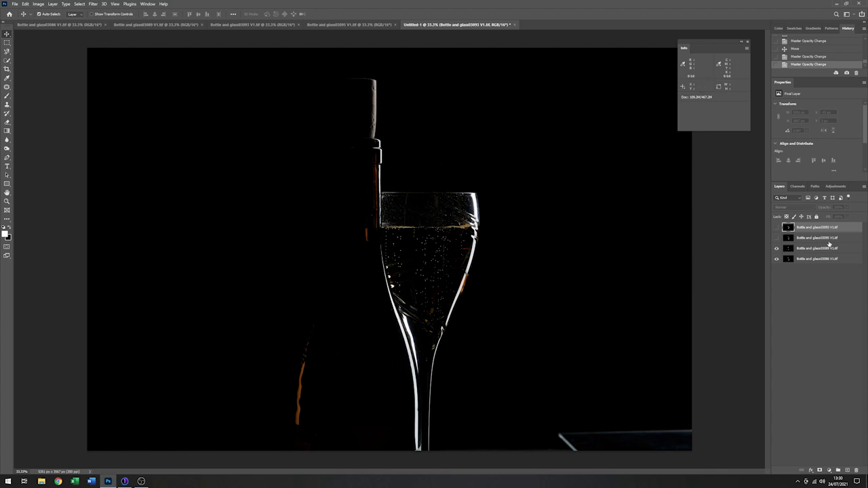
- Add a layer mask to Bottle and glass03089 and set the brush hardness to 42%
{"action": "left_click", "coordinate": [784, 248]}
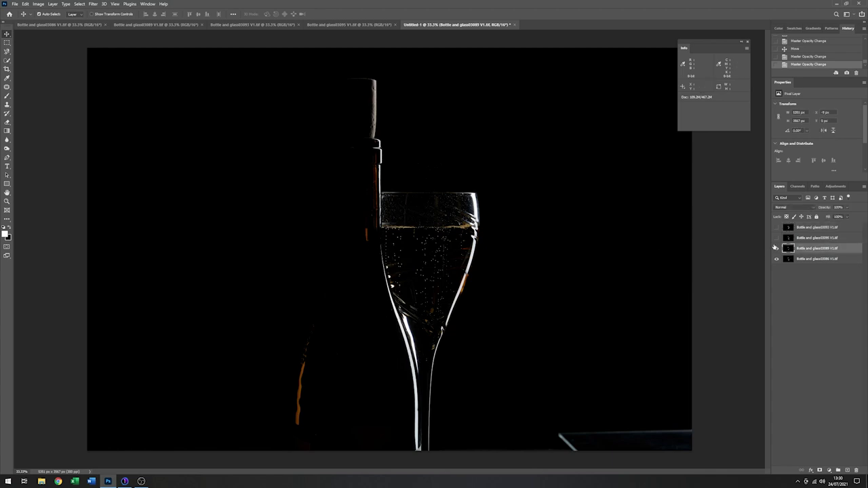
{"action": "left_click", "coordinate": [821, 471]}
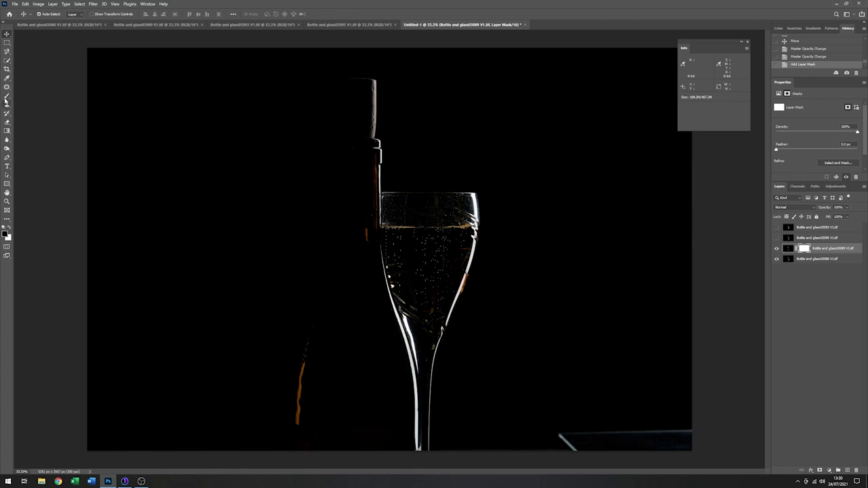
{"action": "left_click", "coordinate": [6, 97]}
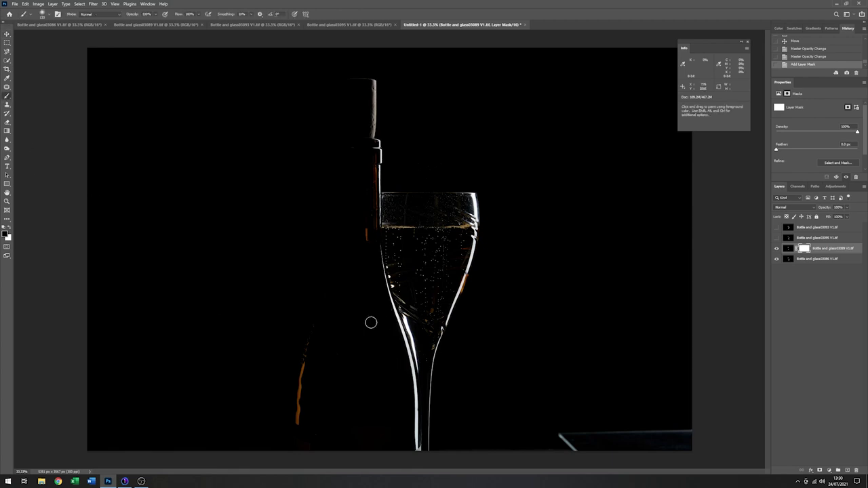
{"action": "right_click", "coordinate": [407, 233]}
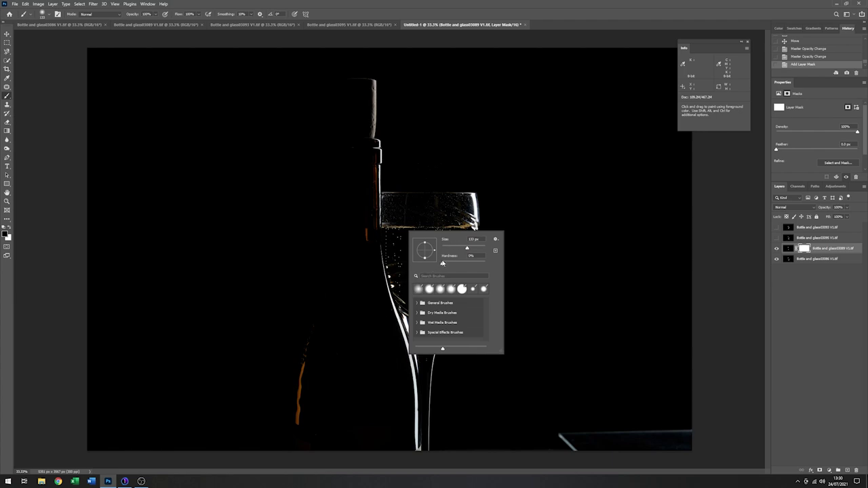
{"action": "left_click_drag", "start_coordinate": [442, 264], "coordinate": [463, 265]}
{"action": "left_click", "coordinate": [384, 234]}
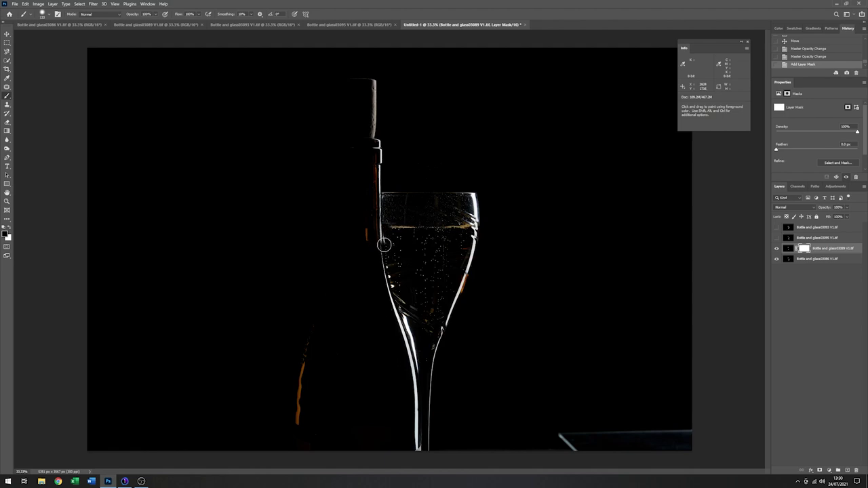
- Paint the mask in black along the glass edge and bottle neck, then in white over the glass
{"action": "mouse_move", "coordinate": [384, 244]}
{"action": "left_mouse_down"}
{"action": "mouse_move", "coordinate": [388, 257]}
{"action": "mouse_move", "coordinate": [382, 213]}
{"action": "mouse_move", "coordinate": [389, 270]}
{"action": "left_mouse_up"}
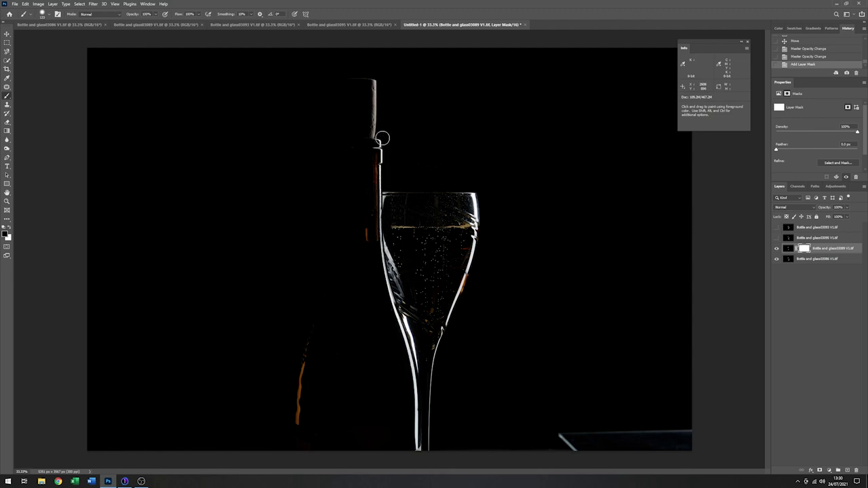
{"action": "left_click_drag", "start_coordinate": [382, 139], "coordinate": [384, 131]}
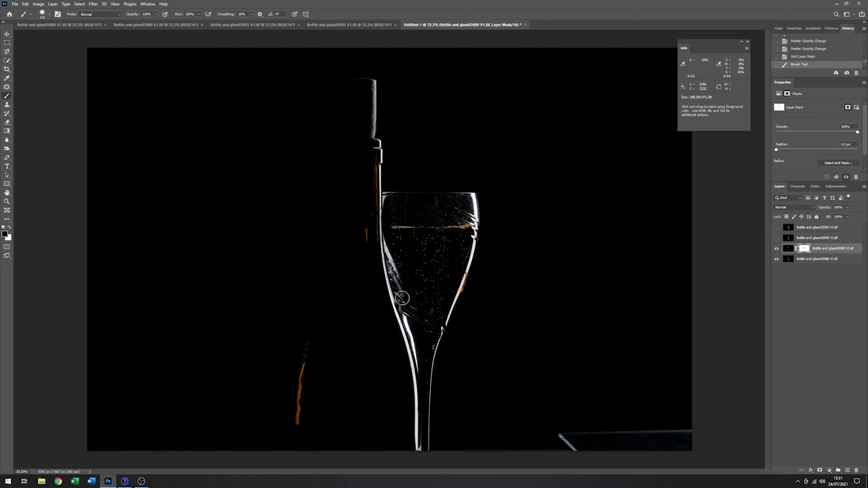
{"action": "left_click", "coordinate": [8, 229]}
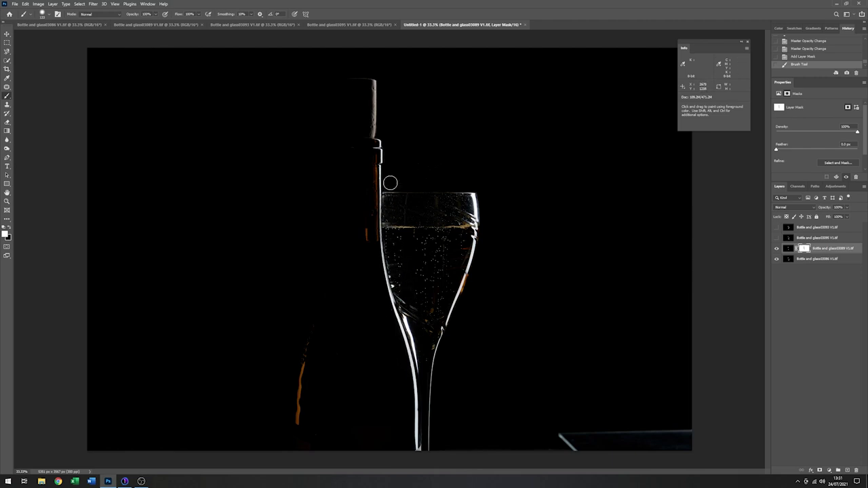
{"action": "left_click", "coordinate": [437, 215]}
- Turn the second and top layers back on and select Bottle and glass03093
{"action": "left_click", "coordinate": [776, 239]}
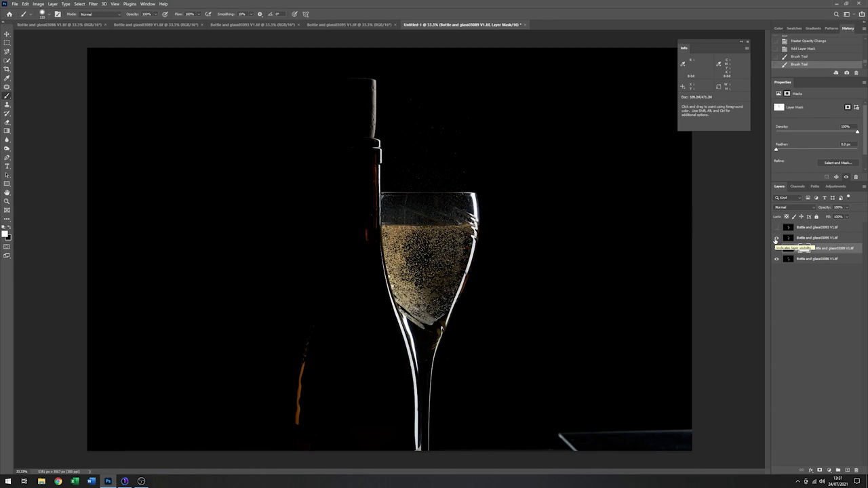
{"action": "left_click", "coordinate": [776, 229]}
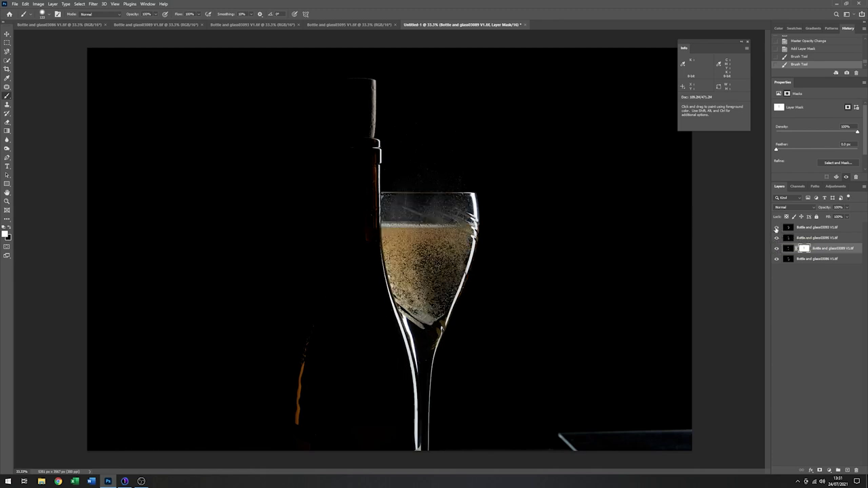
{"action": "left_click", "coordinate": [807, 228]}
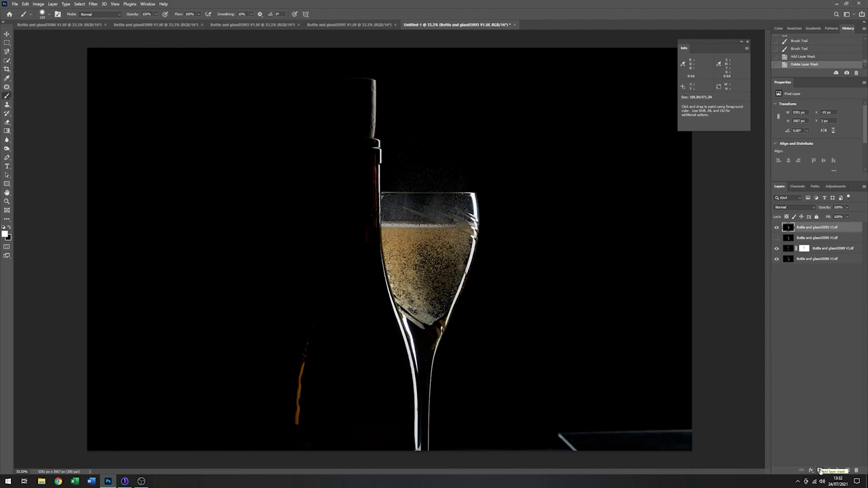
- Give the top layer a black hiding mask and paint in white to reveal the golden bubbles
{"action": "left_click", "coordinate": [820, 470], "text": "alt"}
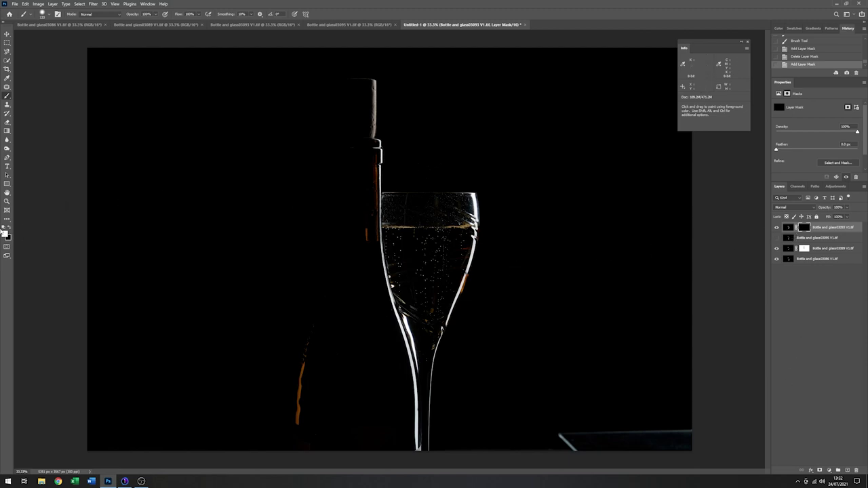
{"action": "left_click", "coordinate": [4, 233]}
{"action": "left_click", "coordinate": [419, 241]}
{"action": "mouse_move", "coordinate": [419, 241]}
{"action": "left_mouse_down"}
{"action": "mouse_move", "coordinate": [421, 278]}
{"action": "mouse_move", "coordinate": [430, 250]}
{"action": "mouse_move", "coordinate": [443, 256]}
{"action": "mouse_move", "coordinate": [447, 262]}
{"action": "mouse_move", "coordinate": [409, 248]}
{"action": "mouse_move", "coordinate": [400, 269]}
{"action": "mouse_move", "coordinate": [385, 229]}
{"action": "mouse_move", "coordinate": [398, 292]}
{"action": "mouse_move", "coordinate": [424, 331]}
{"action": "mouse_move", "coordinate": [467, 248]}
{"action": "mouse_move", "coordinate": [418, 229]}
{"action": "mouse_move", "coordinate": [391, 232]}
{"action": "mouse_move", "coordinate": [458, 231]}
{"action": "mouse_move", "coordinate": [450, 231]}
{"action": "mouse_move", "coordinate": [419, 306]}
{"action": "mouse_move", "coordinate": [421, 243]}
{"action": "left_mouse_up"}
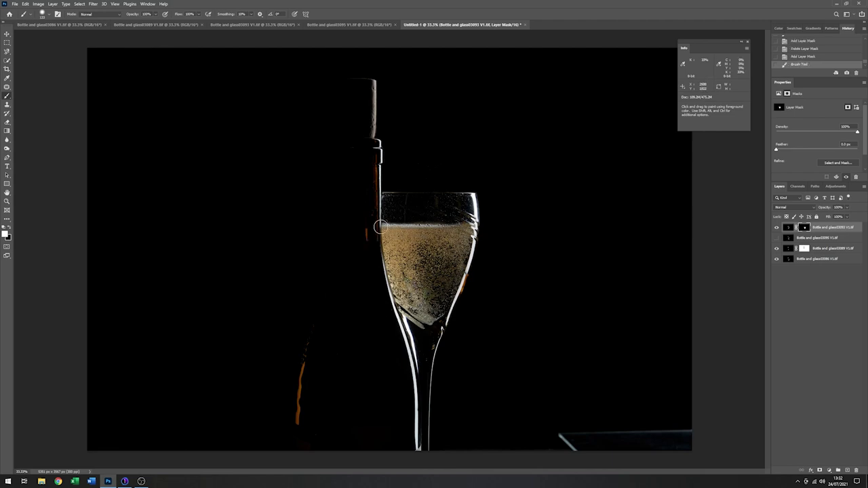
- With black at about 80% hardness, hide the stray bubbles around the glass edge
{"action": "left_click", "coordinate": [10, 228]}
{"action": "right_click", "coordinate": [360, 232]}
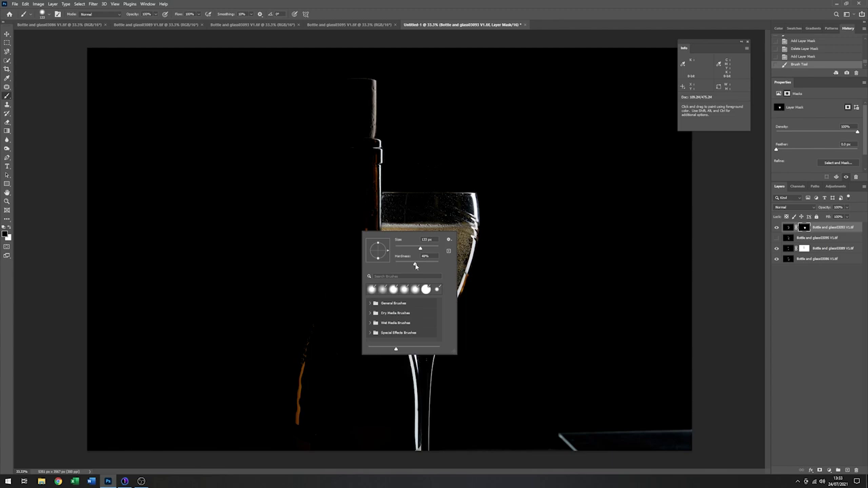
{"action": "left_click_drag", "start_coordinate": [416, 266], "coordinate": [432, 267]}
{"action": "left_click", "coordinate": [284, 231]}
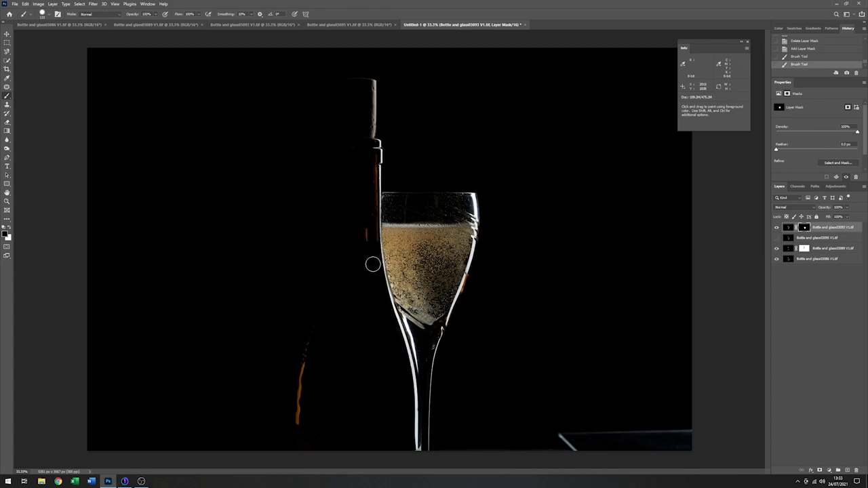
{"action": "left_click_drag", "start_coordinate": [391, 321], "coordinate": [360, 256]}
- Set the brush to 187 px and paint the mask around the glass stem
{"action": "right_click", "coordinate": [490, 301]}
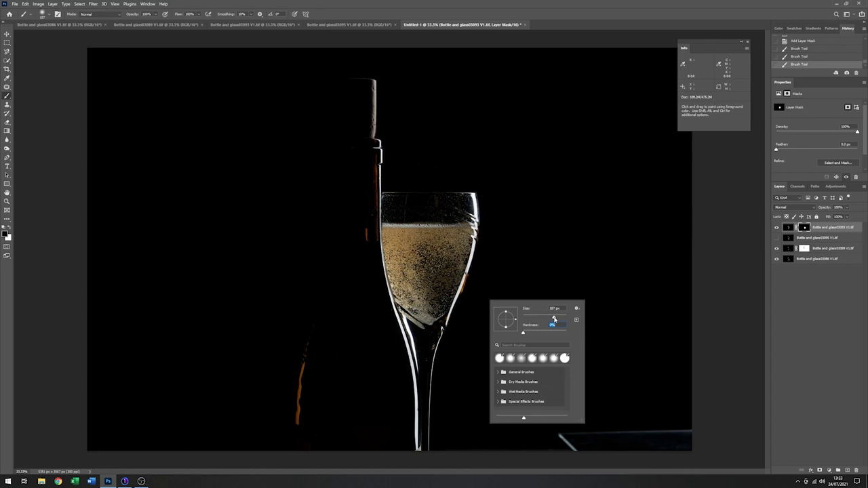
{"action": "left_click", "coordinate": [554, 318]}
{"action": "left_click", "coordinate": [424, 350]}
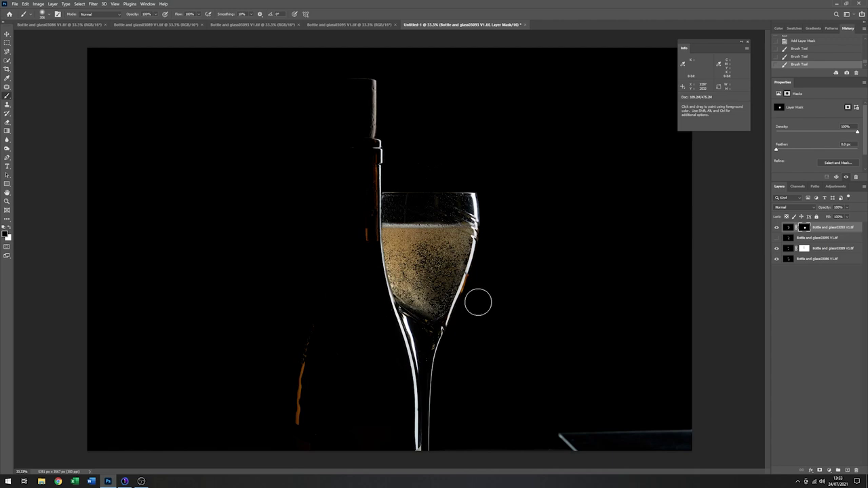
{"action": "mouse_move", "coordinate": [465, 320]}
{"action": "left_mouse_down"}
{"action": "mouse_move", "coordinate": [467, 305]}
{"action": "mouse_move", "coordinate": [446, 348]}
{"action": "left_mouse_up"}
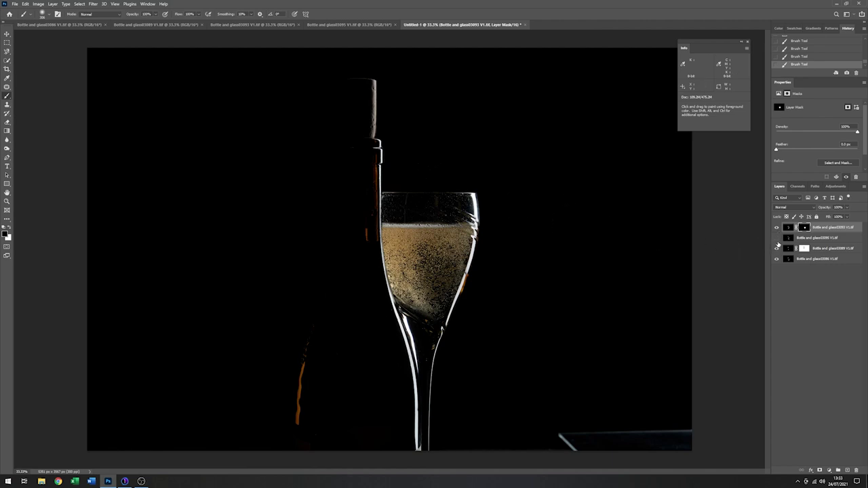
- Hide the golden champagne layer and paint the bubble layer's mask along the glass rim
{"action": "left_click", "coordinate": [822, 249]}
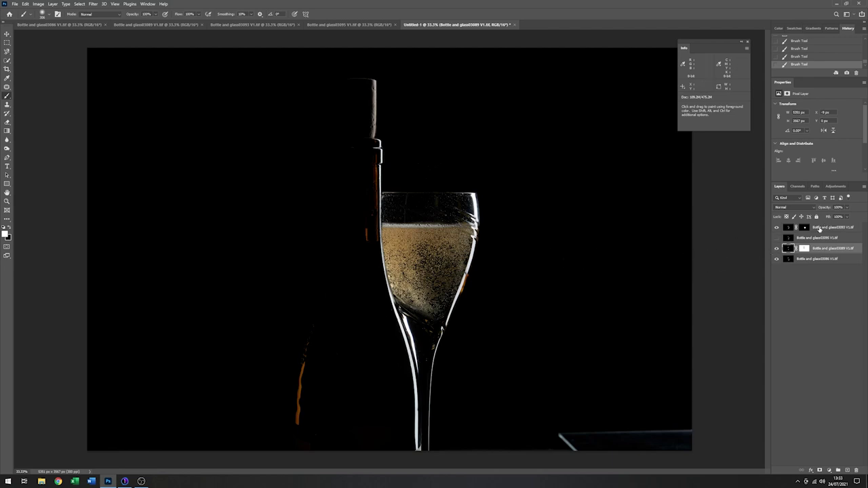
{"action": "left_click", "coordinate": [777, 229]}
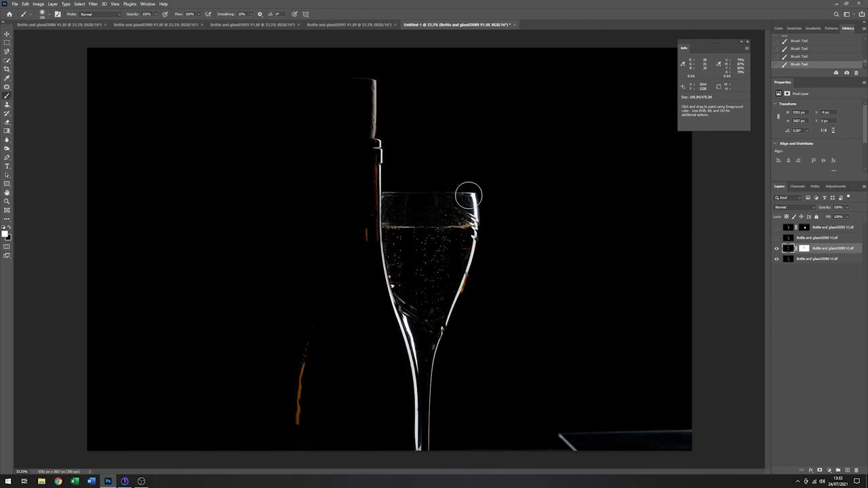
{"action": "left_click", "coordinate": [830, 228]}
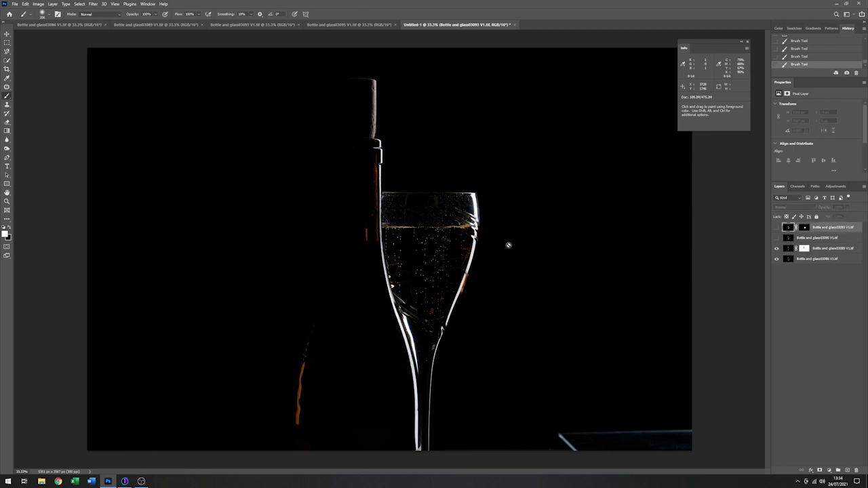
{"action": "left_click", "coordinate": [805, 228]}
{"action": "left_click", "coordinate": [804, 250]}
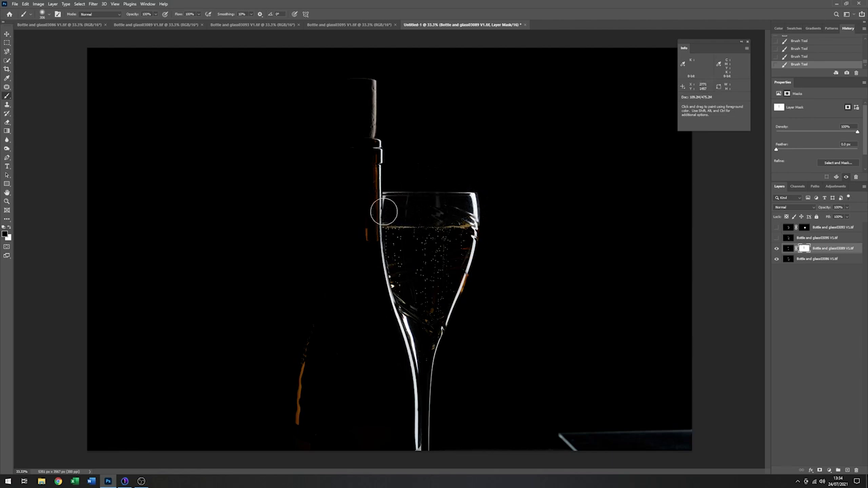
{"action": "mouse_move", "coordinate": [384, 213]}
{"action": "left_mouse_down"}
{"action": "mouse_move", "coordinate": [480, 206]}
{"action": "mouse_move", "coordinate": [389, 201]}
{"action": "left_mouse_up"}
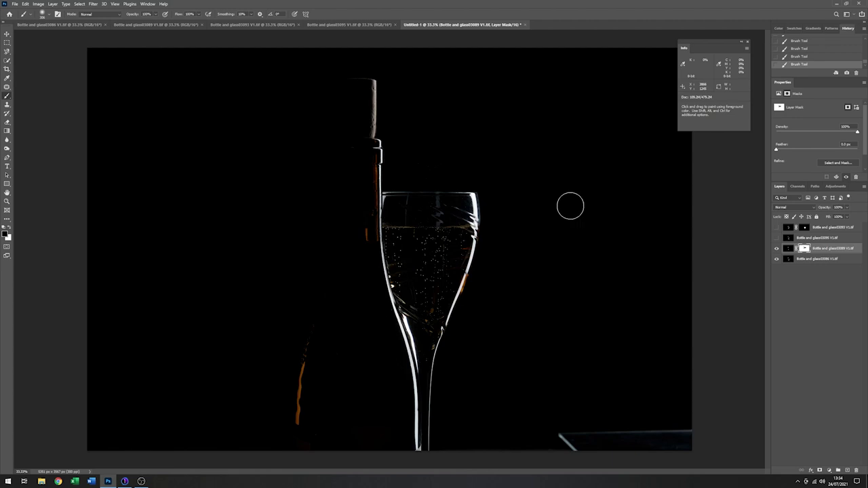
- Show the golden champagne layer again and set the brush hardness to 51%
{"action": "left_click", "coordinate": [778, 229]}
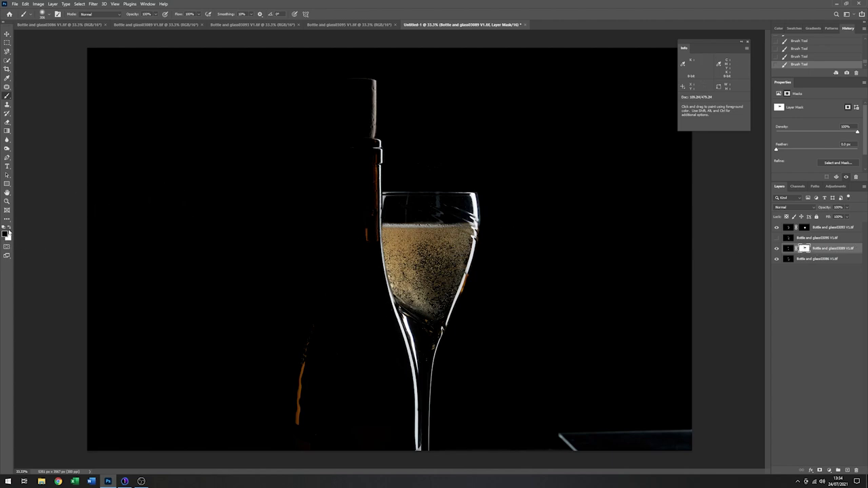
{"action": "right_click", "coordinate": [282, 211]}
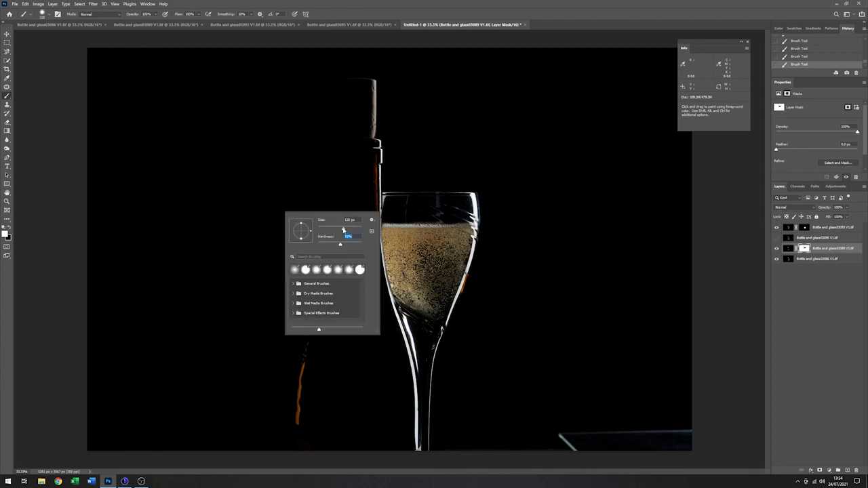
{"action": "left_click", "coordinate": [339, 245]}
{"action": "left_click", "coordinate": [389, 195]}
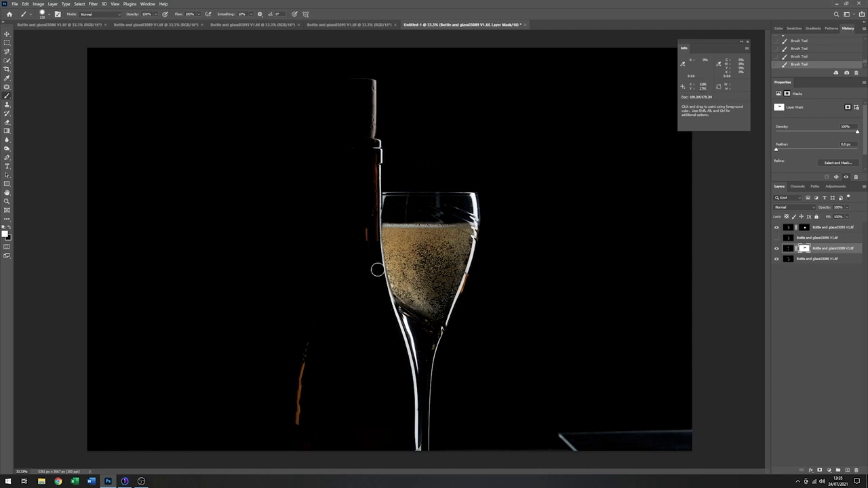
- Stamp all visible layers into a new Layer 1 with Ctrl+Alt+Shift+E and set brush hardness to 0%
{"action": "left_click", "coordinate": [820, 318]}
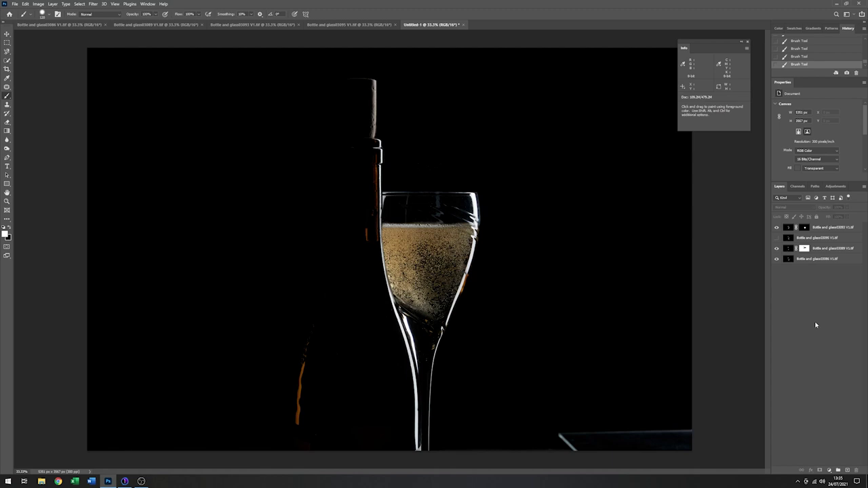
{"action": "key", "text": "ctrl+shift+alt+e"}
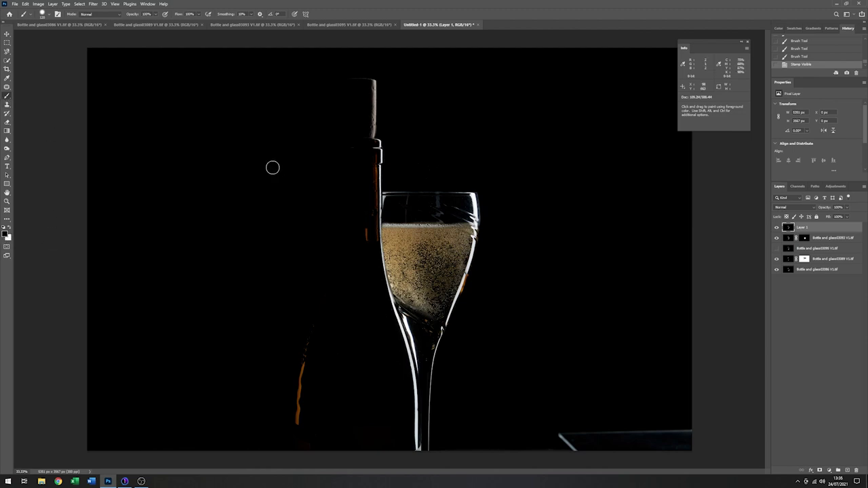
{"action": "right_click", "coordinate": [238, 169]}
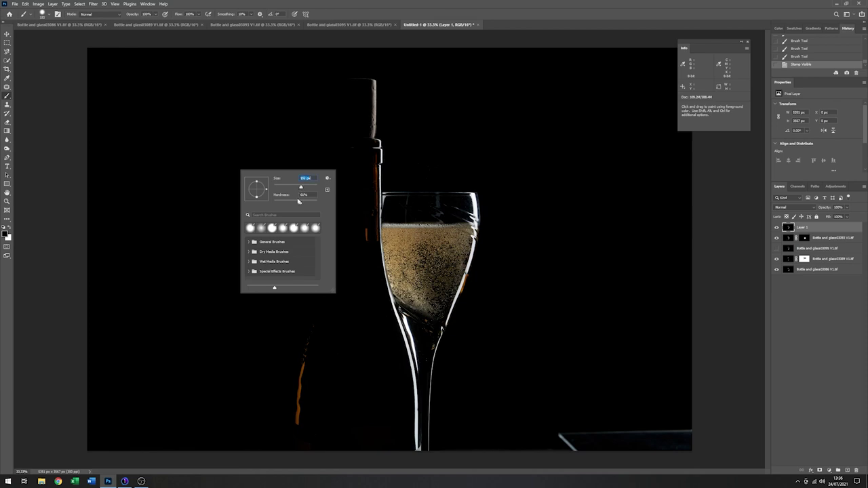
{"action": "left_click_drag", "start_coordinate": [278, 200], "coordinate": [273, 201]}
- Paint out the orange streaks below the bottle and the glow on its left edge
{"action": "left_click", "coordinate": [308, 338]}
{"action": "mouse_move", "coordinate": [304, 359]}
{"action": "left_mouse_down"}
{"action": "mouse_move", "coordinate": [317, 321]}
{"action": "mouse_move", "coordinate": [301, 434]}
{"action": "left_mouse_up"}
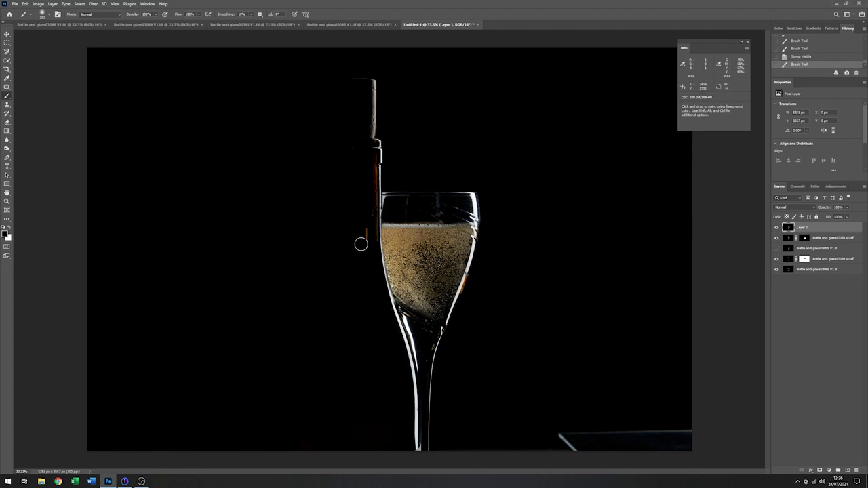
{"action": "left_click_drag", "start_coordinate": [360, 248], "coordinate": [362, 223]}
- Trim the left and right sides inward to a narrow portrait crop and commit it
{"action": "left_click", "coordinate": [7, 69]}
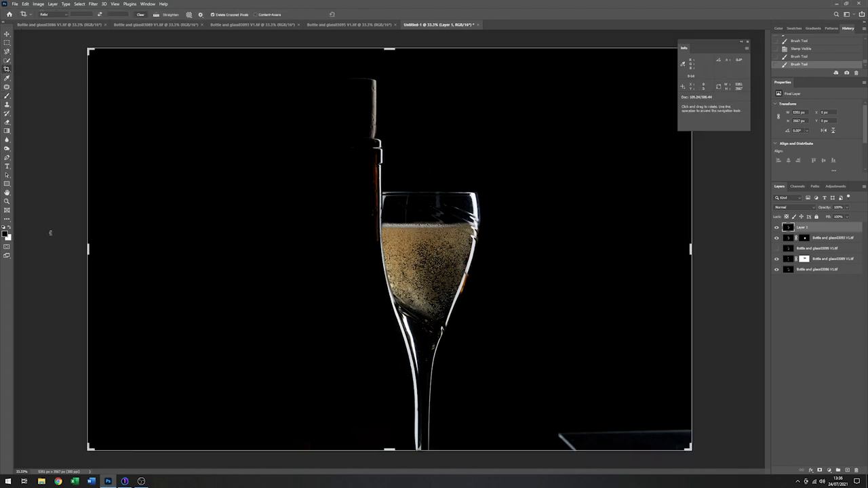
{"action": "left_click_drag", "start_coordinate": [87, 251], "coordinate": [169, 248]}
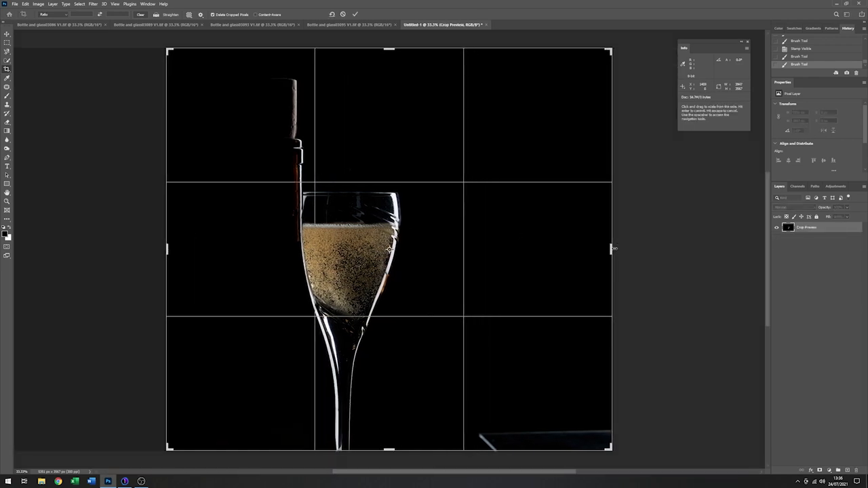
{"action": "left_click_drag", "start_coordinate": [612, 248], "coordinate": [546, 248]}
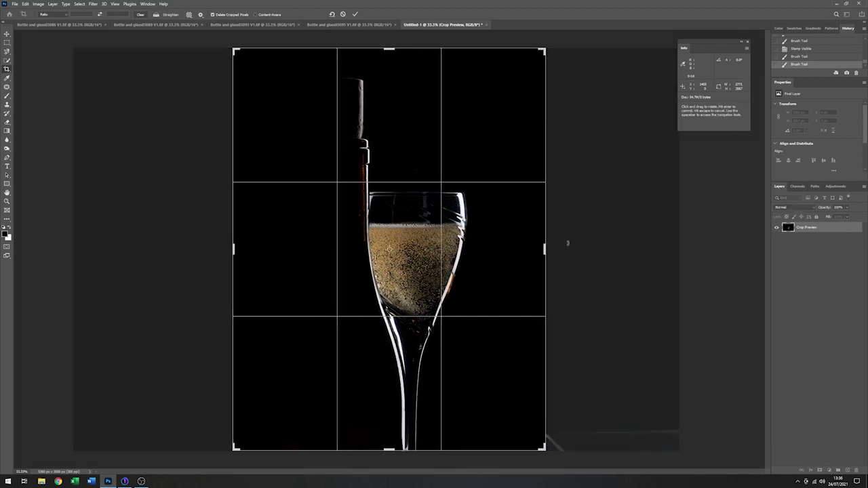
{"action": "left_click_drag", "start_coordinate": [233, 249], "coordinate": [237, 249]}
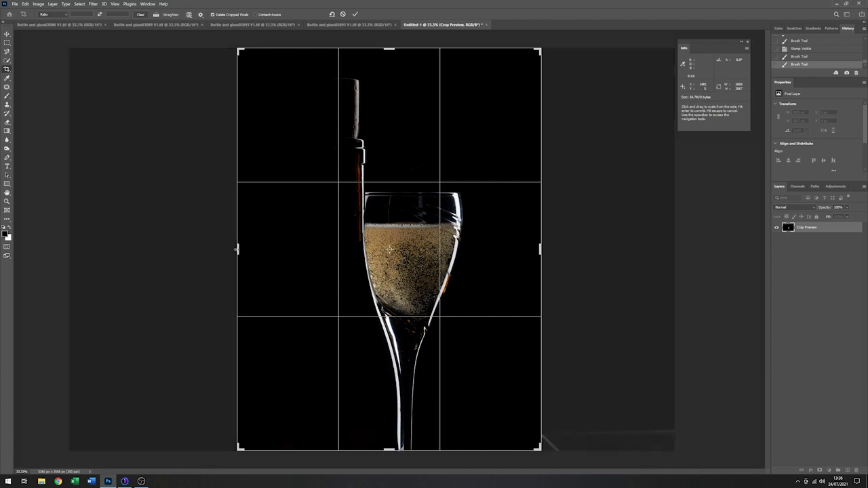
{"action": "left_click", "coordinate": [356, 15]}
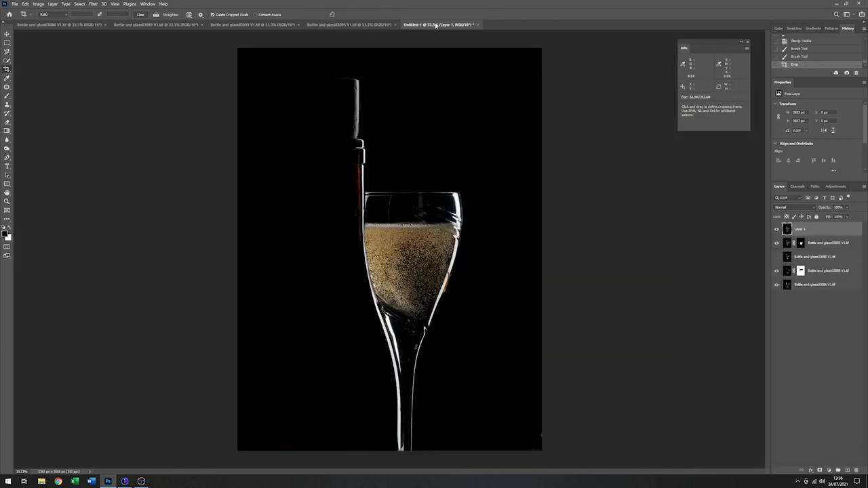